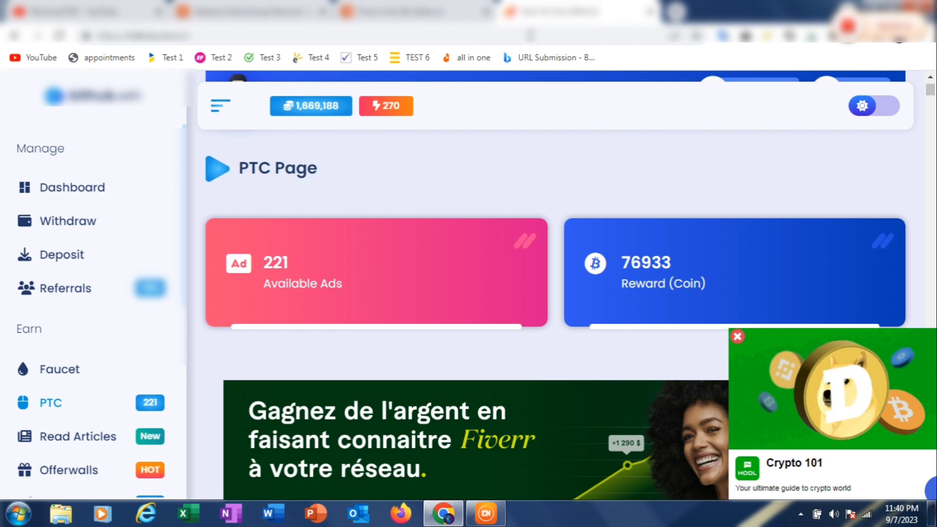
Open the Shortlinks page, dismiss the overlay ad and highlight the coin reward figure.
{"action": "scroll", "coordinate": [189, 249], "scroll_direction": "down", "scroll_amount": 2}
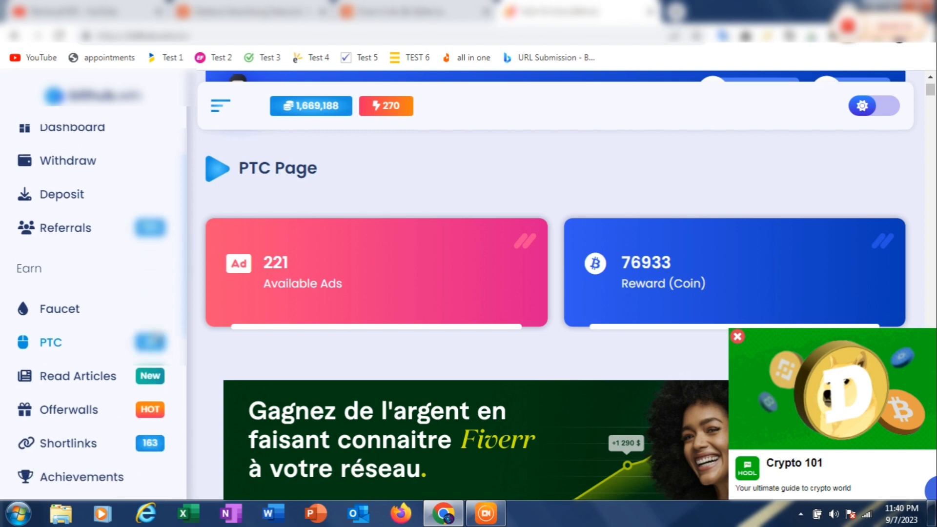
{"action": "left_click", "coordinate": [95, 454]}
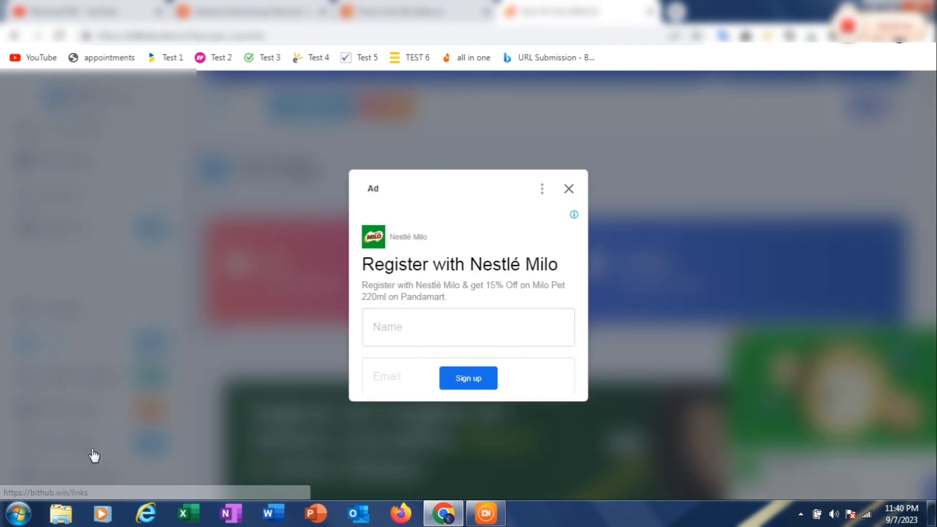
{"action": "left_click", "coordinate": [570, 189]}
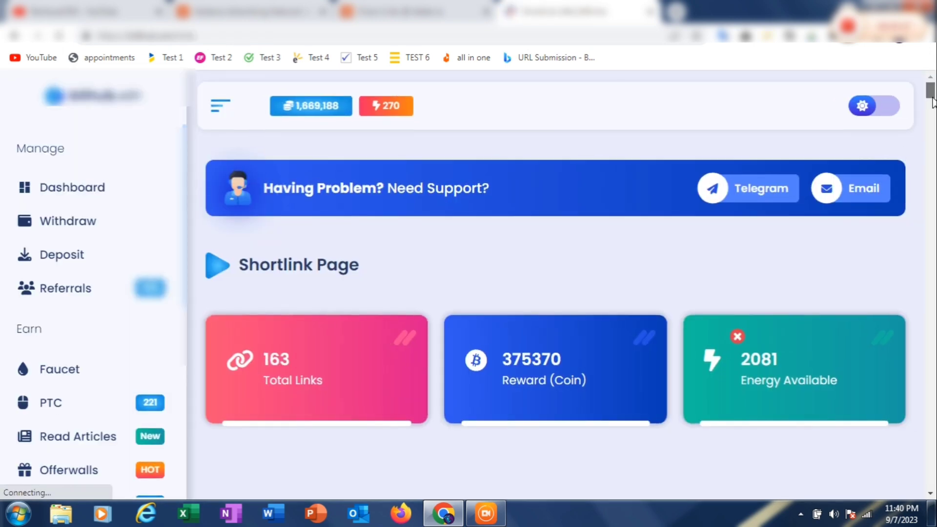
{"action": "scroll", "coordinate": [932, 101], "scroll_direction": "down", "scroll_amount": 3}
{"action": "left_click_drag", "start_coordinate": [504, 209], "coordinate": [550, 210]}
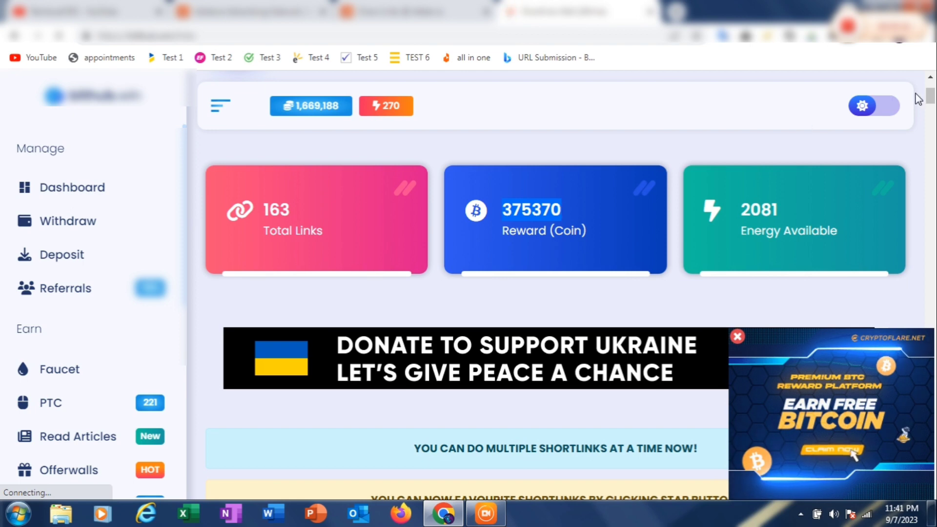
Switch to the ad network's Direct Links page and request a new direct link in the Non-adult category.
{"action": "left_click", "coordinate": [401, 9]}
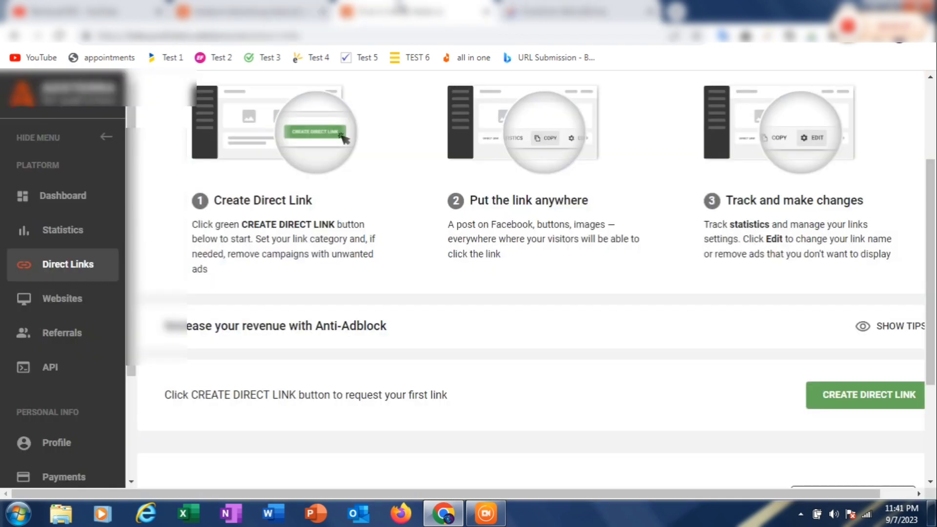
{"action": "left_click", "coordinate": [575, 7]}
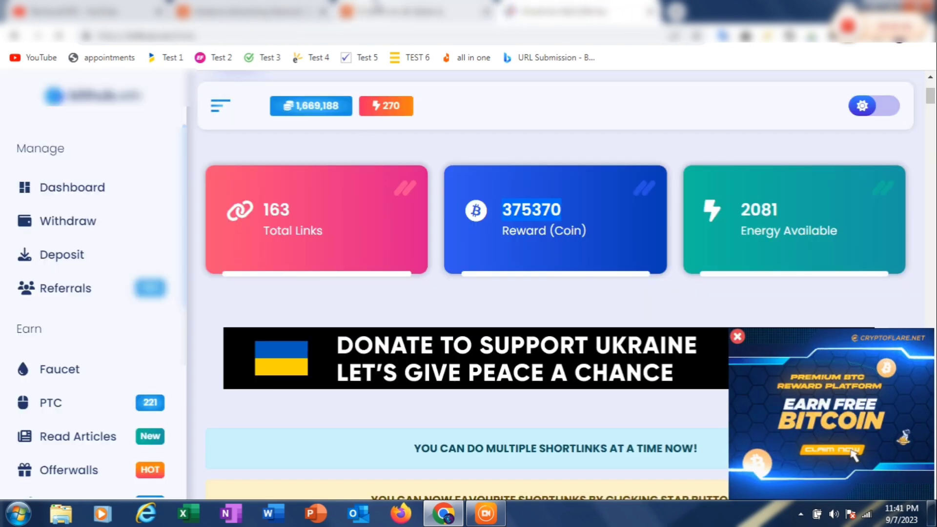
{"action": "left_click", "coordinate": [410, 10]}
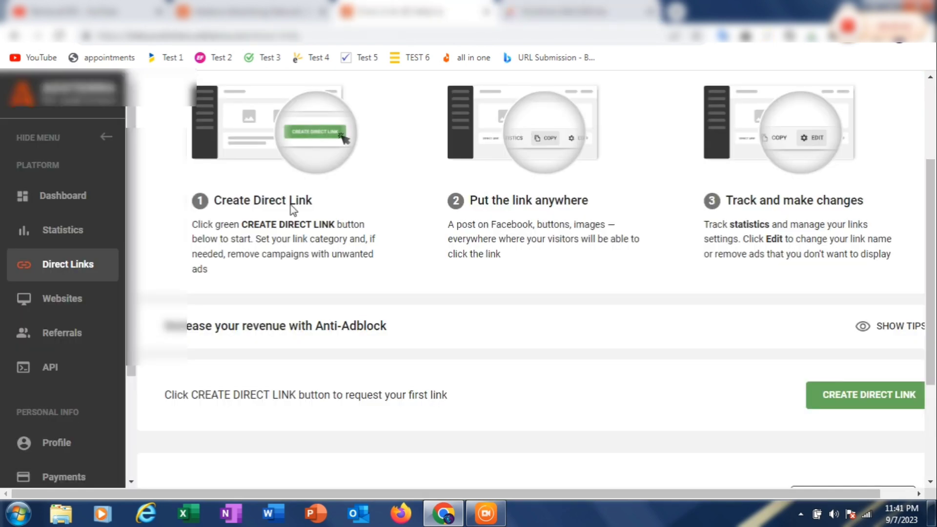
{"action": "scroll", "coordinate": [253, 259], "scroll_direction": "up", "scroll_amount": 3}
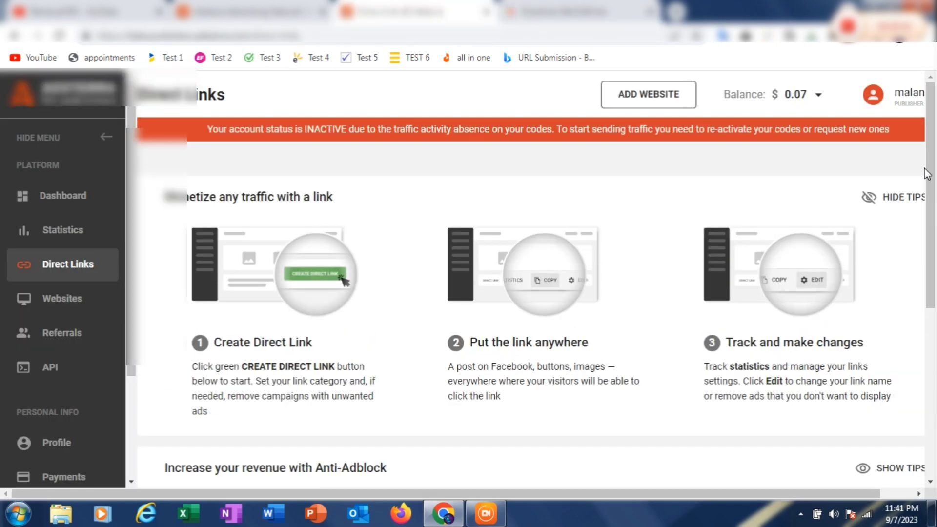
{"action": "left_click", "coordinate": [60, 272]}
{"action": "scroll", "coordinate": [916, 259], "scroll_direction": "down", "scroll_amount": 4}
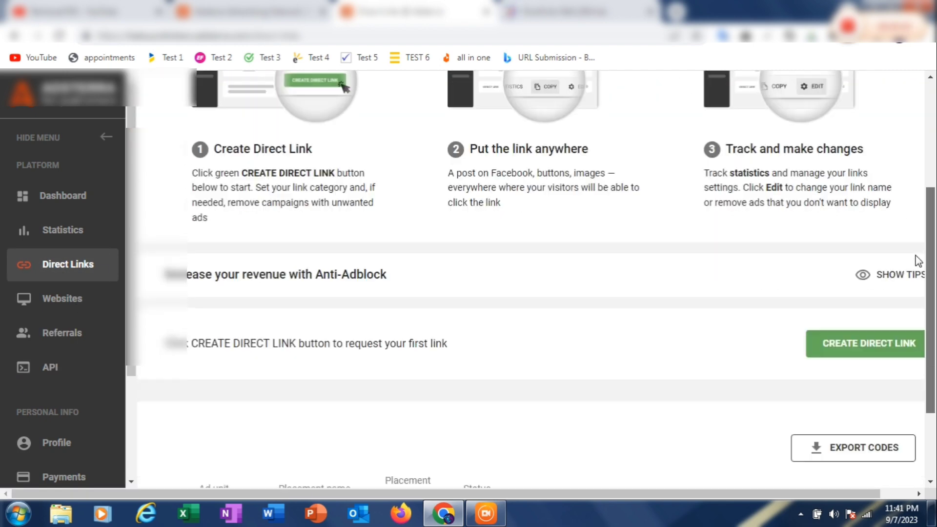
{"action": "left_click", "coordinate": [867, 333]}
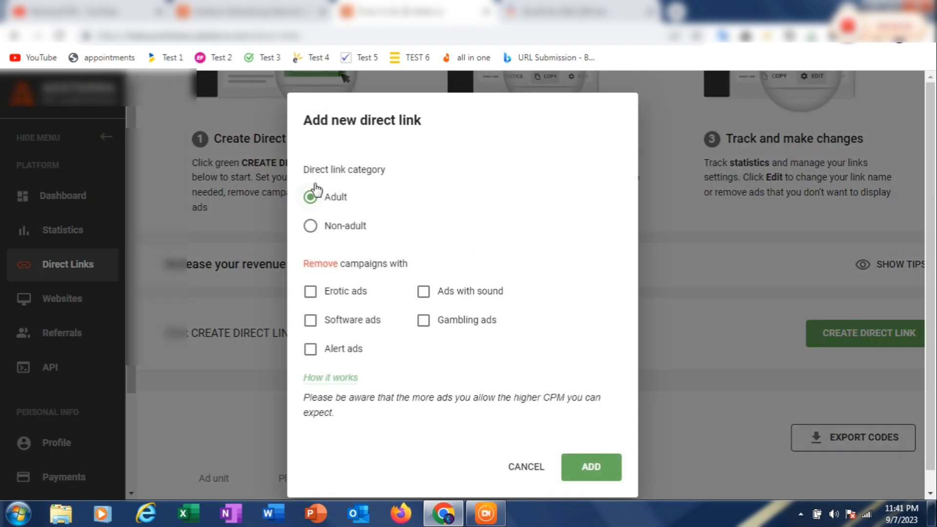
{"action": "left_click", "coordinate": [313, 227]}
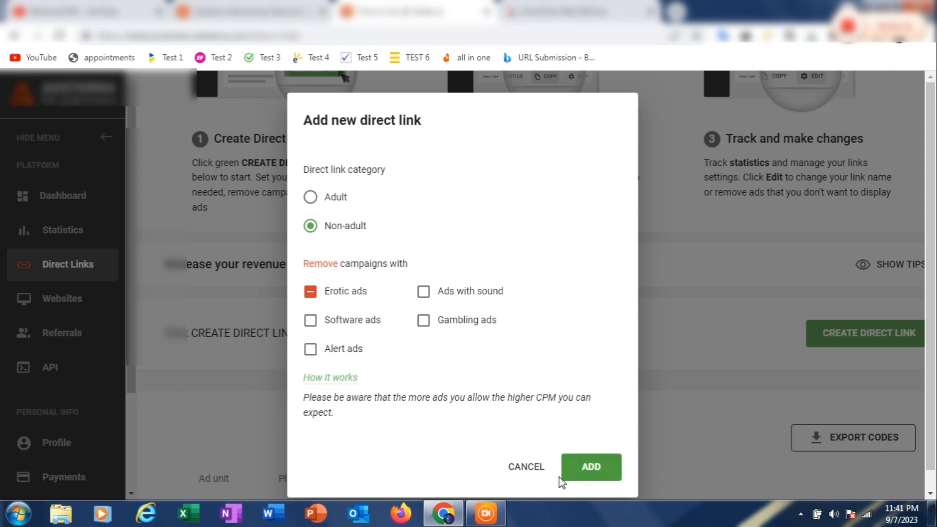
{"action": "left_click", "coordinate": [587, 470]}
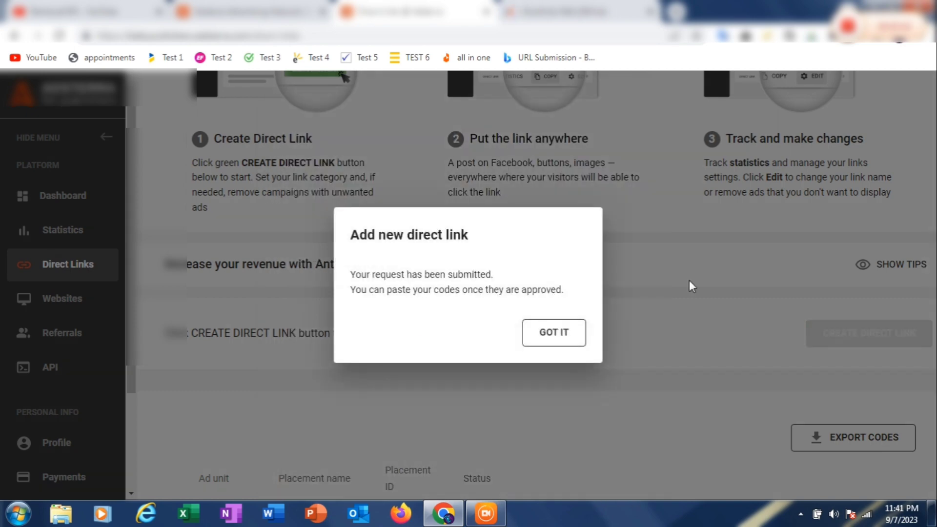
{"action": "left_click", "coordinate": [539, 337]}
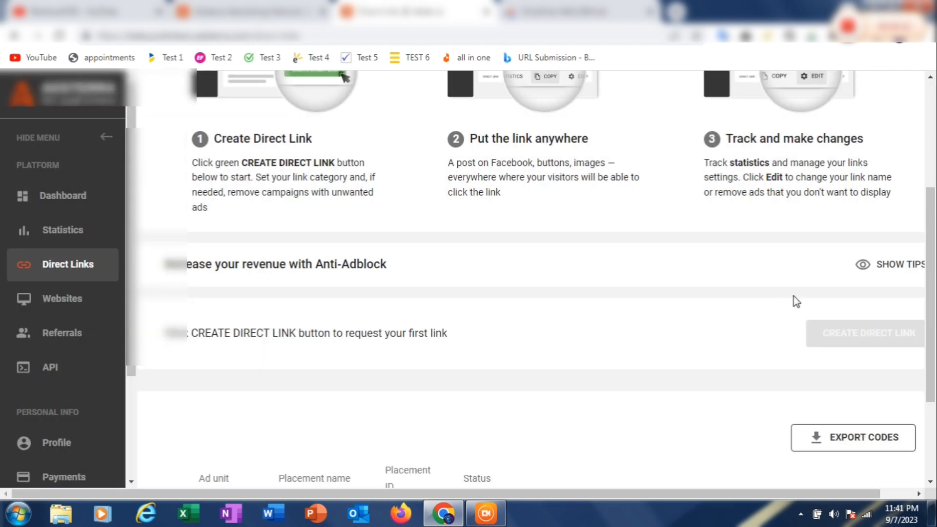
{"action": "scroll", "coordinate": [683, 273], "scroll_direction": "down", "scroll_amount": 3}
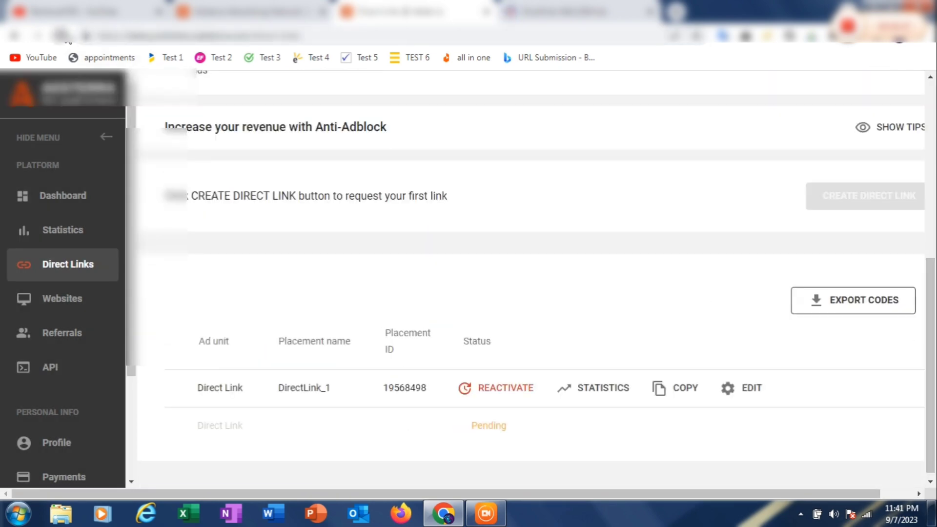
Return to the bithub.win site, open its Create Ads page and close the floating ad.
{"action": "key", "text": "ctrl+Tab"}
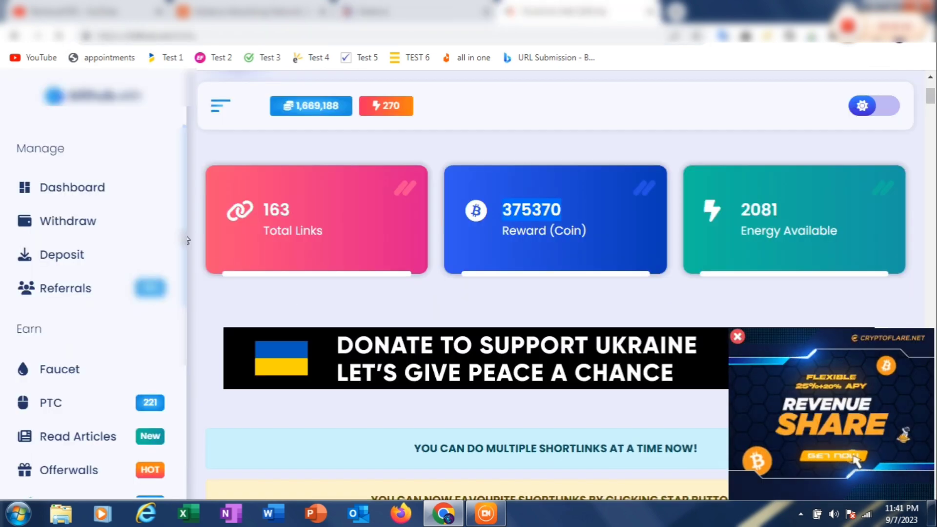
{"action": "scroll", "coordinate": [187, 369], "scroll_direction": "down", "scroll_amount": 5}
{"action": "scroll", "coordinate": [187, 369], "scroll_direction": "down", "scroll_amount": 2}
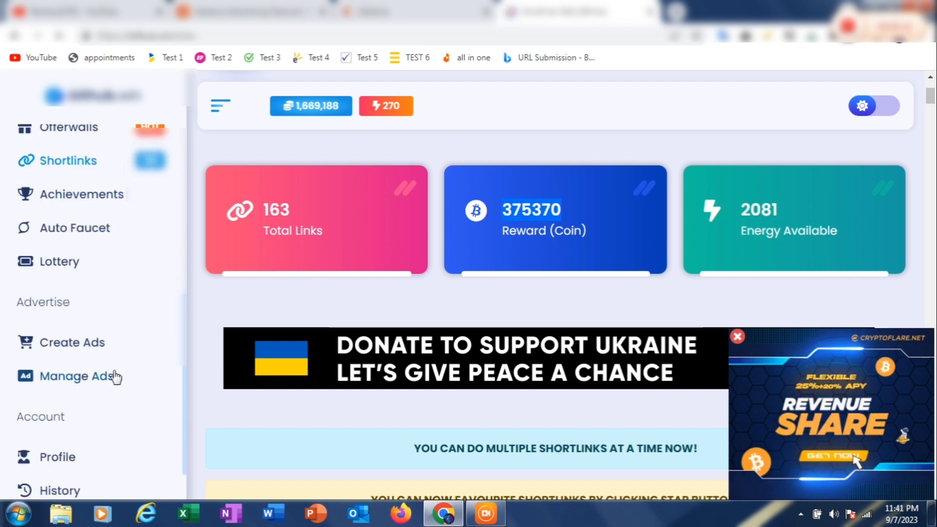
{"action": "left_click", "coordinate": [69, 332]}
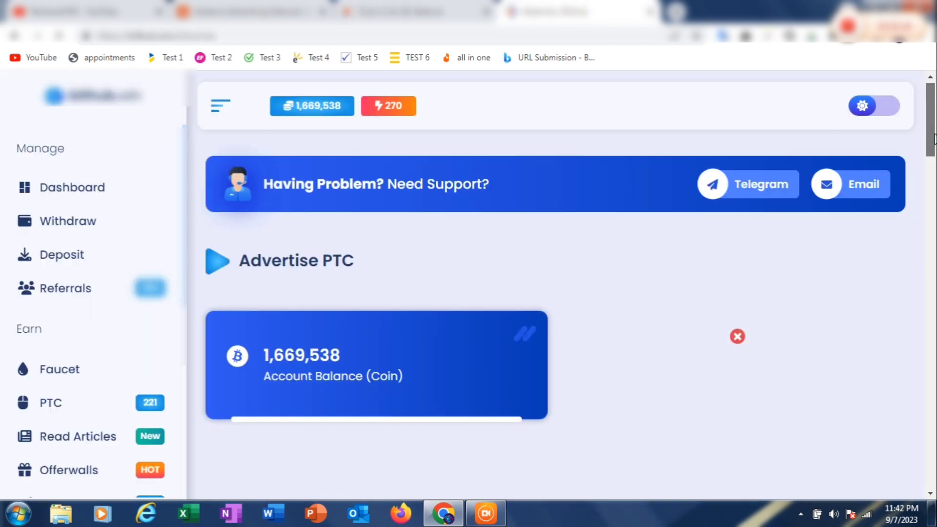
{"action": "left_click_drag", "start_coordinate": [935, 137], "coordinate": [933, 154]}
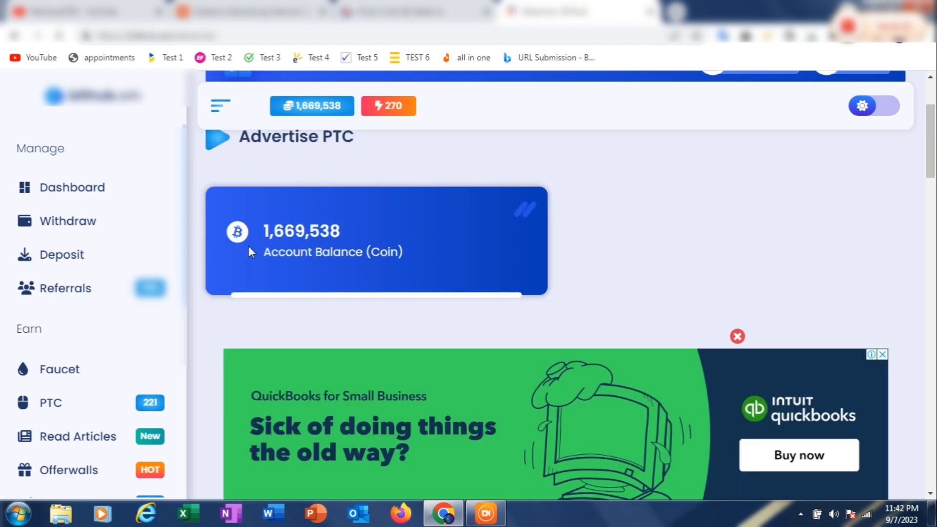
{"action": "scroll", "coordinate": [351, 227], "scroll_direction": "down", "scroll_amount": 3}
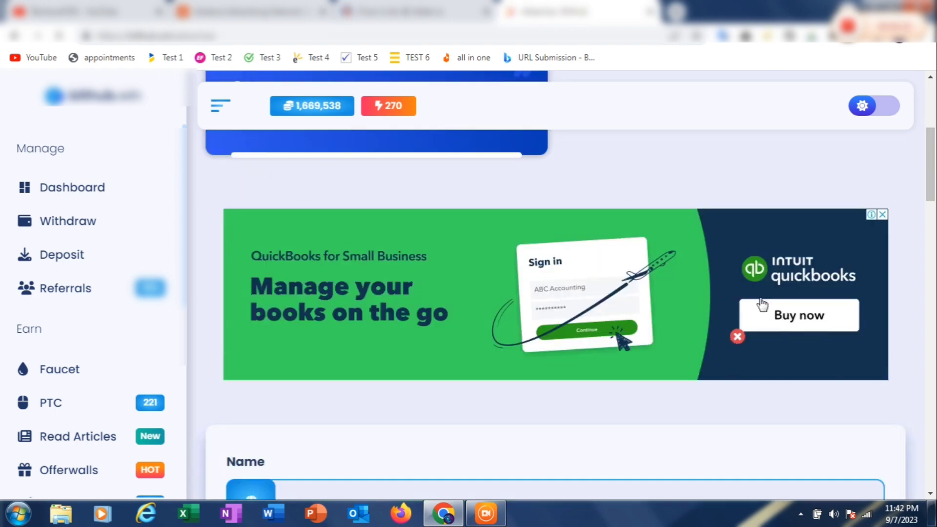
{"action": "left_click", "coordinate": [739, 333]}
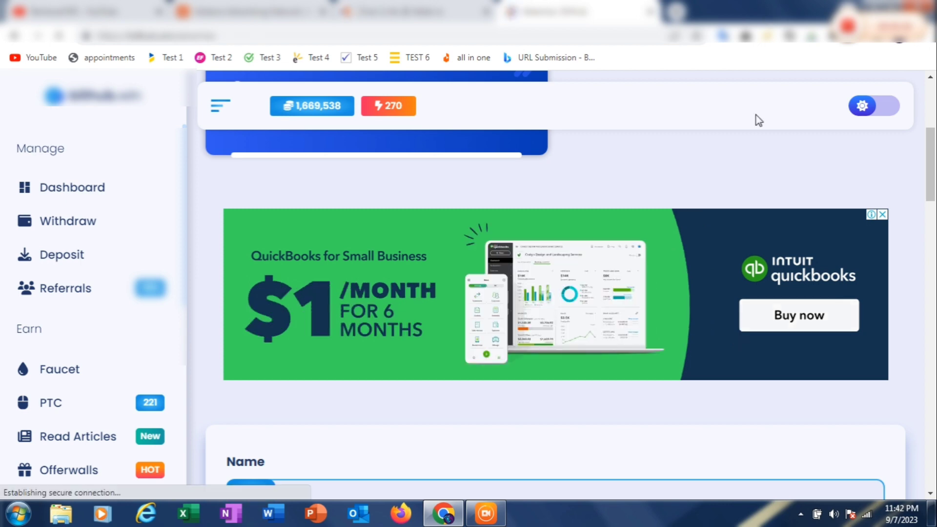
Name the PTC ad campaign "Downlod Now Earn Money".
{"action": "scroll", "coordinate": [758, 119], "scroll_direction": "down", "scroll_amount": 3}
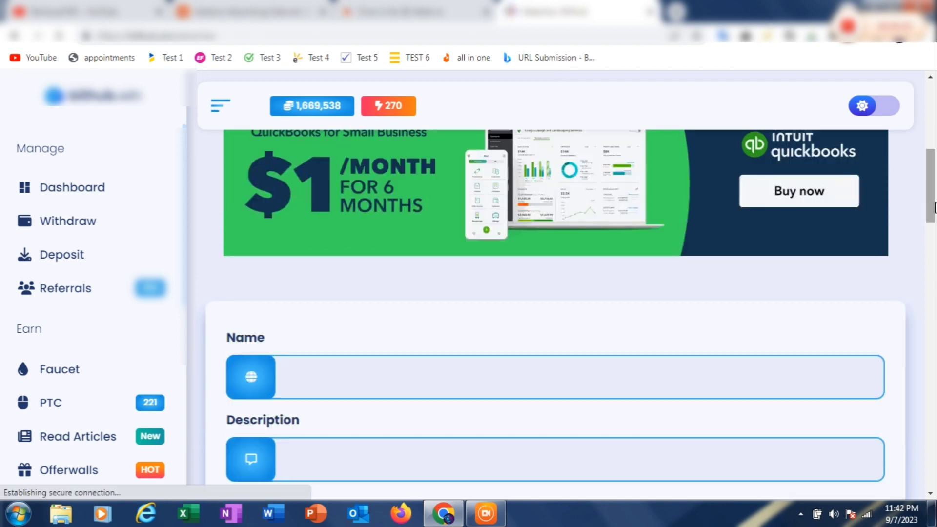
{"action": "left_click_drag", "start_coordinate": [934, 208], "coordinate": [934, 221]}
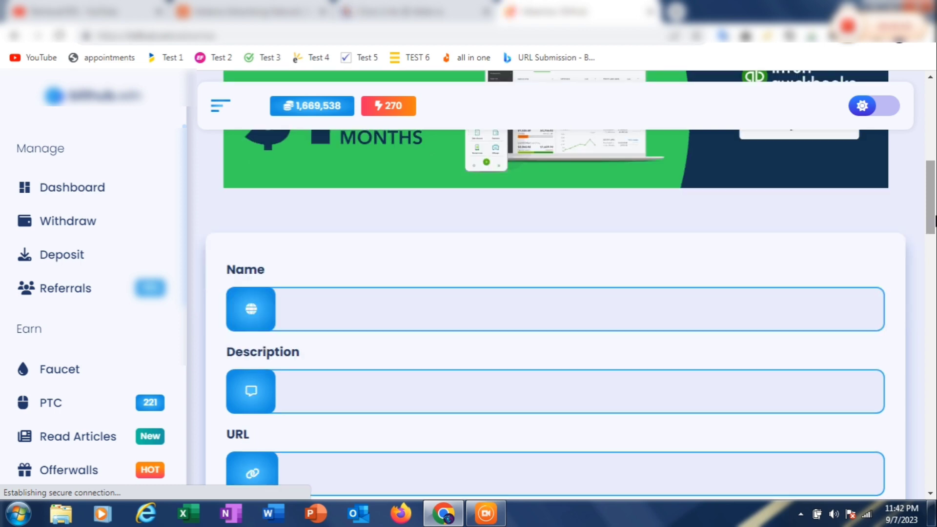
{"action": "left_click", "coordinate": [492, 320]}
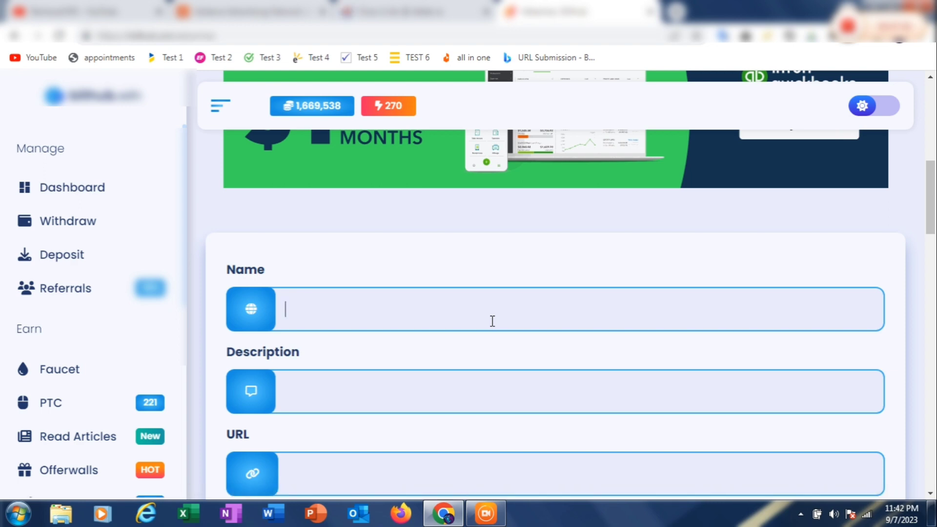
{"action": "type", "text": "e"}
{"action": "type", "text": "Down"}
{"action": "type", "text": "lo"}
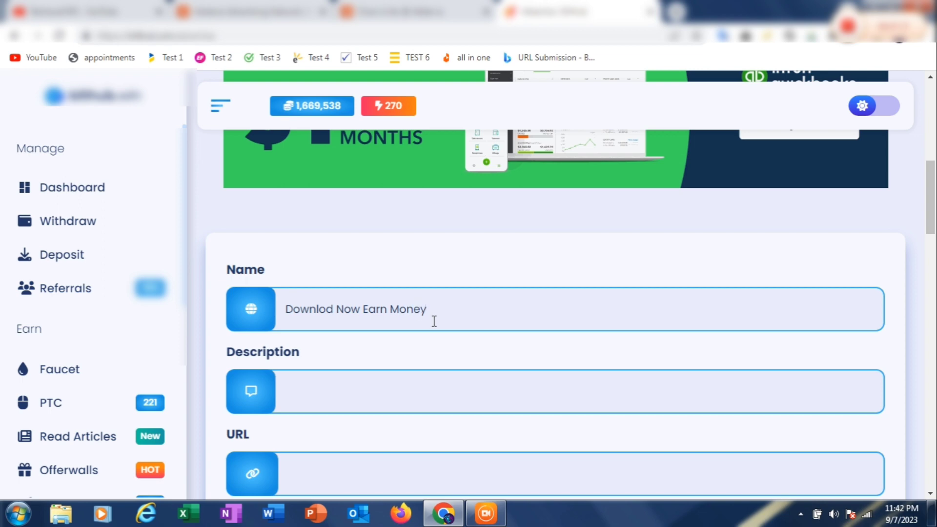
Copy the campaign name "Downlod Now Earn Money" into the campaign description.
{"action": "scroll", "coordinate": [723, 288], "scroll_direction": "down", "scroll_amount": 6}
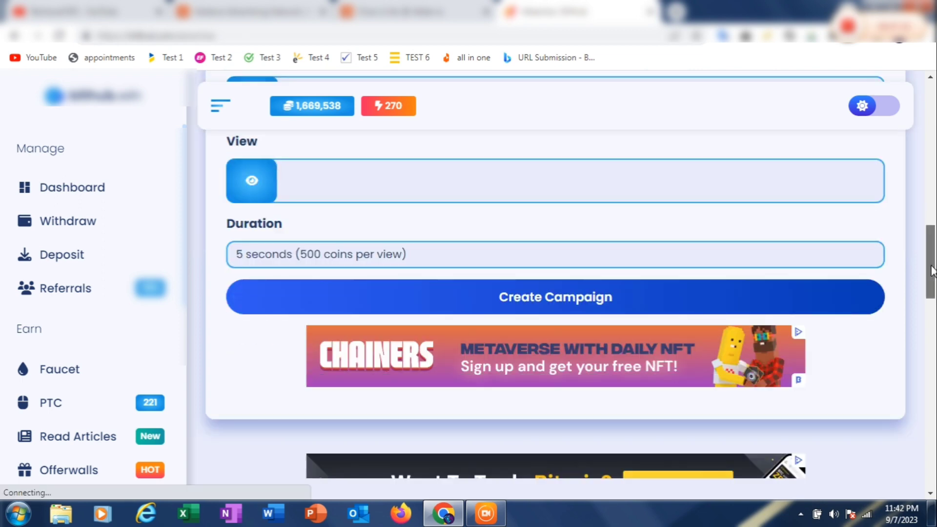
{"action": "left_click_drag", "start_coordinate": [929, 271], "coordinate": [923, 217]}
{"action": "left_click_drag", "start_coordinate": [426, 257], "coordinate": [274, 265]}
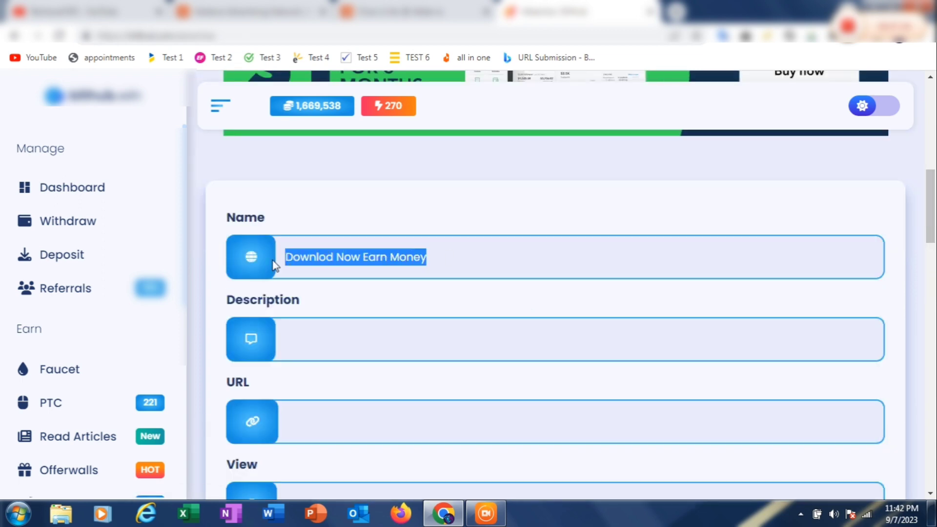
{"action": "right_click", "coordinate": [342, 251]}
{"action": "left_click", "coordinate": [371, 279]}
{"action": "left_click", "coordinate": [352, 324]}
{"action": "key", "text": "ctrl+v"}
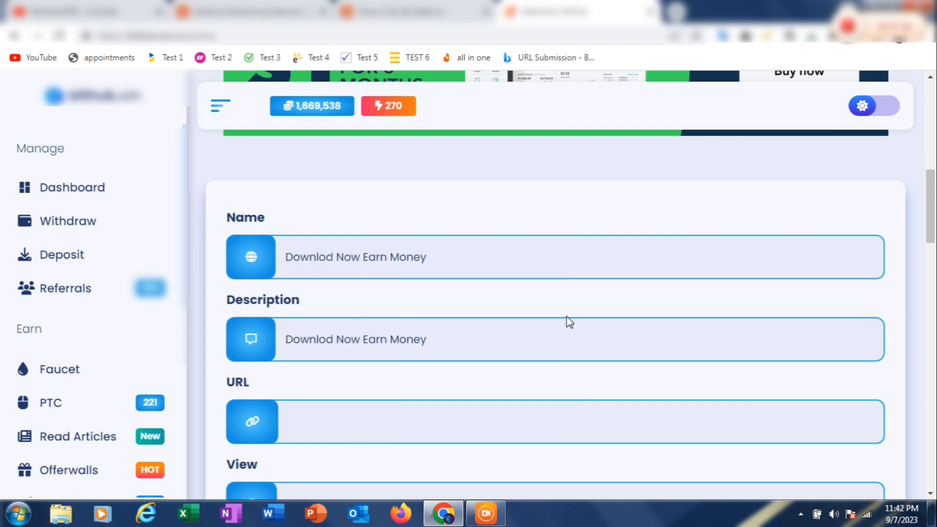
Copy the DirectLink_2 address from the ad network's Direct Links page and paste it as the campaign URL.
{"action": "left_click", "coordinate": [414, 11]}
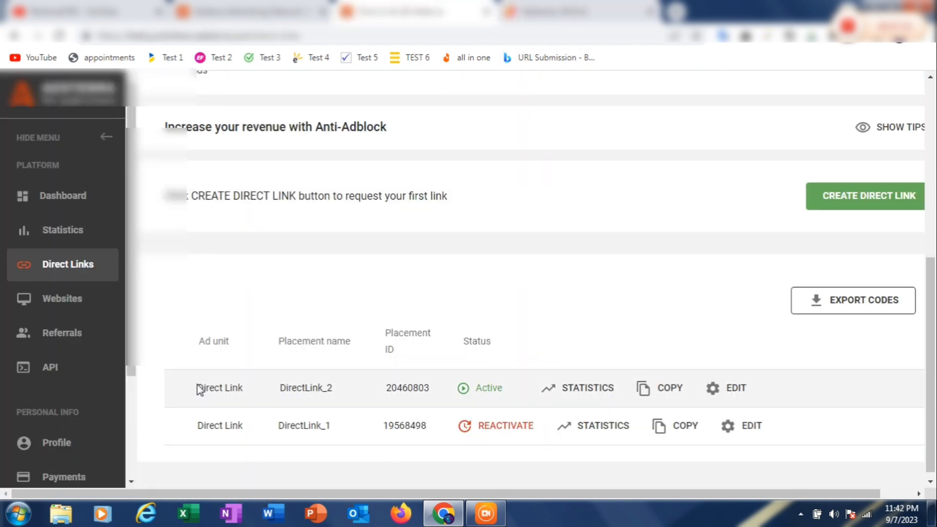
{"action": "left_click", "coordinate": [662, 393]}
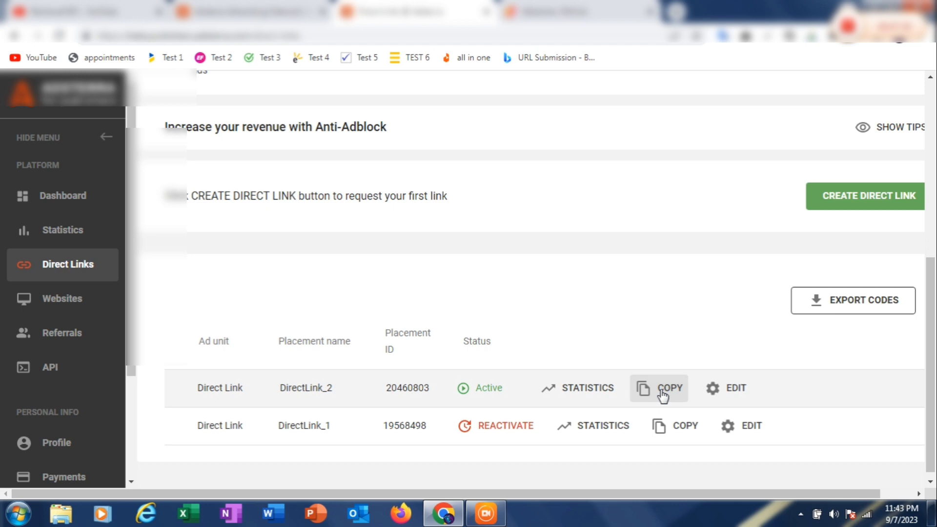
{"action": "left_click", "coordinate": [554, 12]}
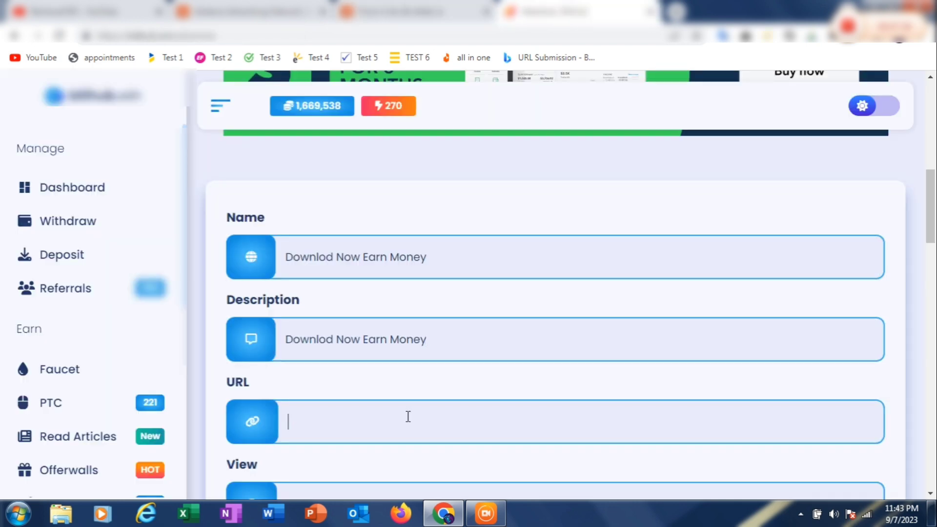
{"action": "key", "text": "ctrl+v"}
Set the campaign's views to 100 and look through the available duration options.
{"action": "scroll", "coordinate": [562, 392], "scroll_direction": "down", "scroll_amount": 2}
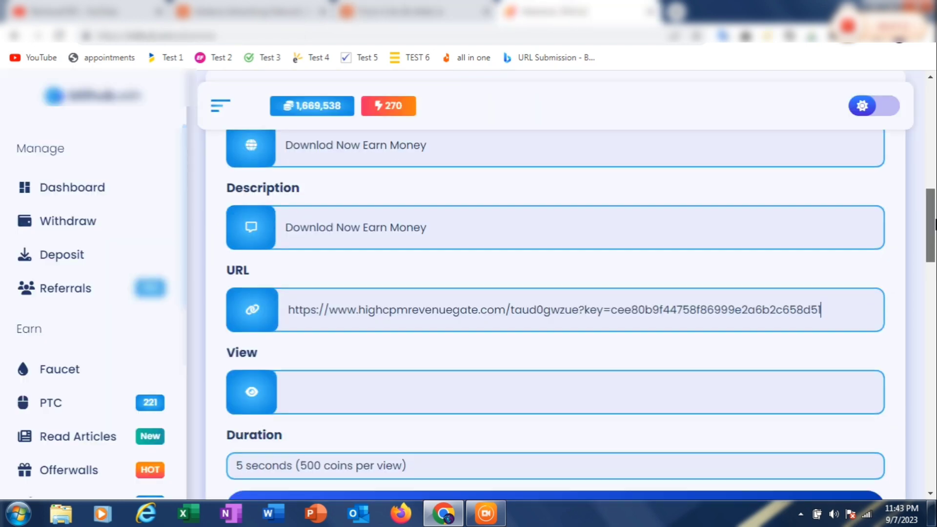
{"action": "left_click", "coordinate": [563, 393]}
{"action": "type", "text": "100"}
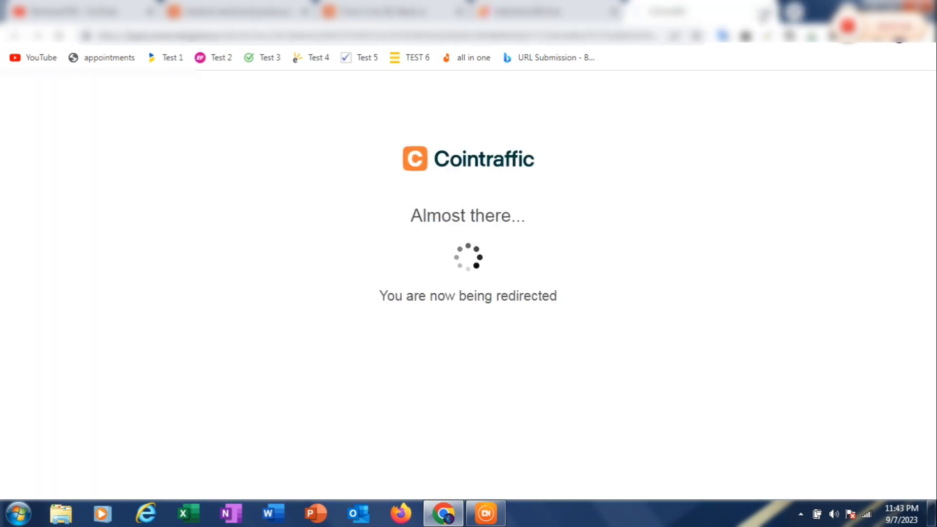
{"action": "scroll", "coordinate": [723, 412], "scroll_direction": "down", "scroll_amount": 1}
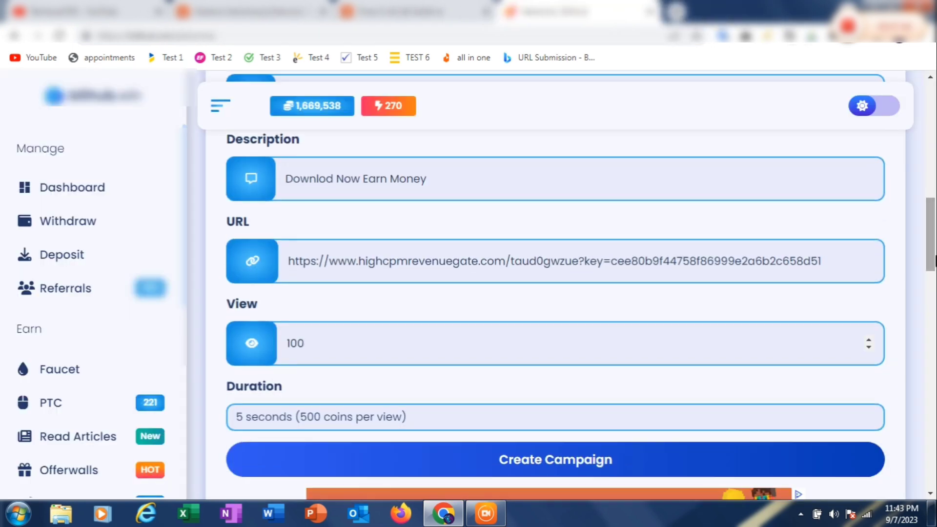
{"action": "left_click", "coordinate": [722, 412]}
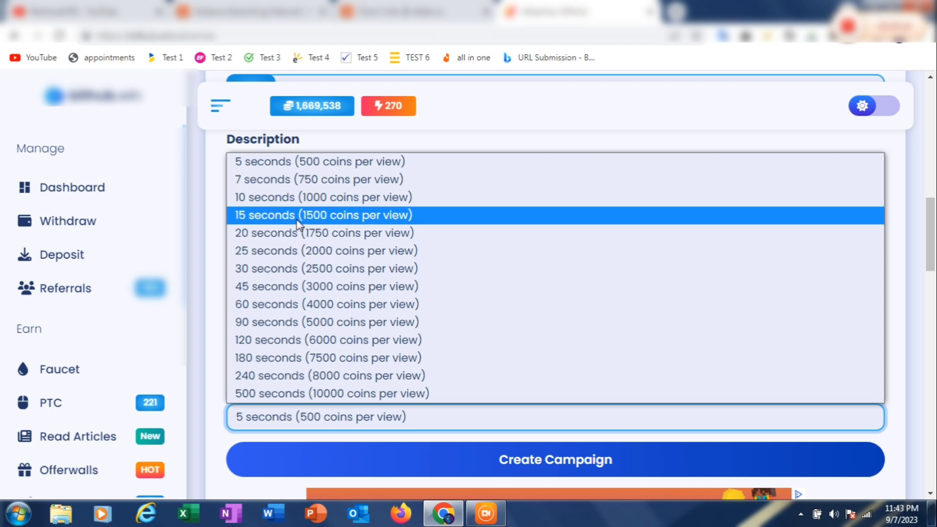
{"action": "left_click", "coordinate": [202, 200]}
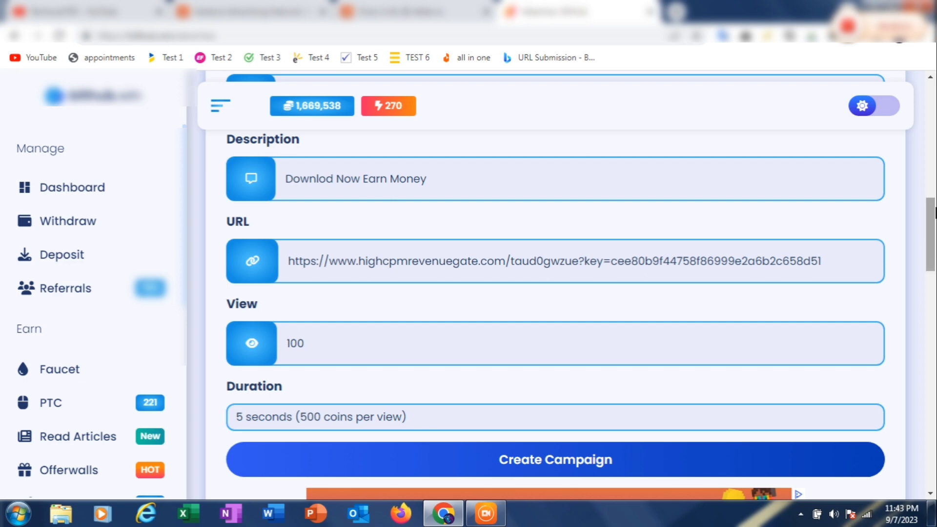
Try to create the PTC campaign with a view count below 100.
{"action": "mouse_move", "coordinate": [929, 247]}
{"action": "left_mouse_down"}
{"action": "mouse_move", "coordinate": [930, 195]}
{"action": "mouse_move", "coordinate": [930, 256]}
{"action": "left_mouse_up"}
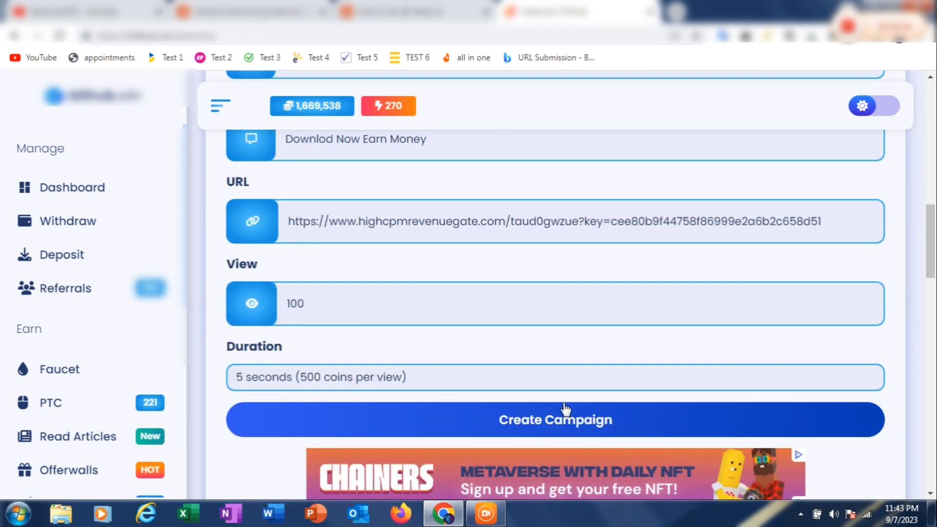
{"action": "left_click", "coordinate": [353, 309]}
{"action": "type", "text": "15"}
{"action": "key", "text": "BackSpace"}
{"action": "key", "text": "BackSpace"}
{"action": "key", "text": "BackSpace"}
{"action": "left_click", "coordinate": [511, 432]}
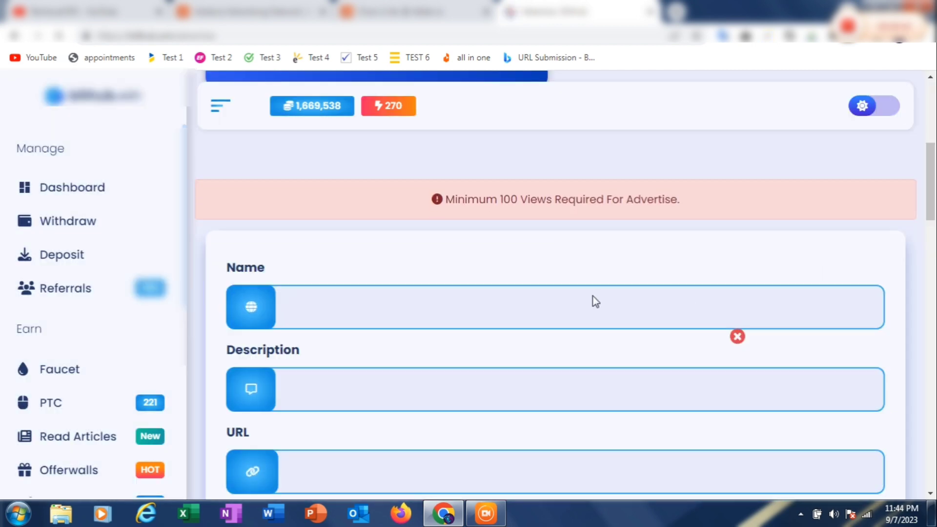
Enter "Download now" as the campaign name and "earn money" as its description.
{"action": "left_click", "coordinate": [595, 301]}
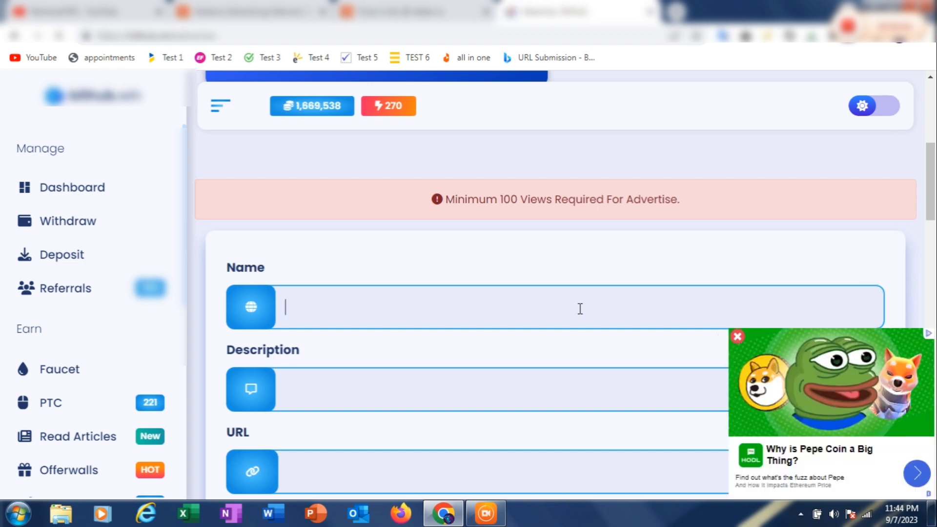
{"action": "type", "text": "Download now"}
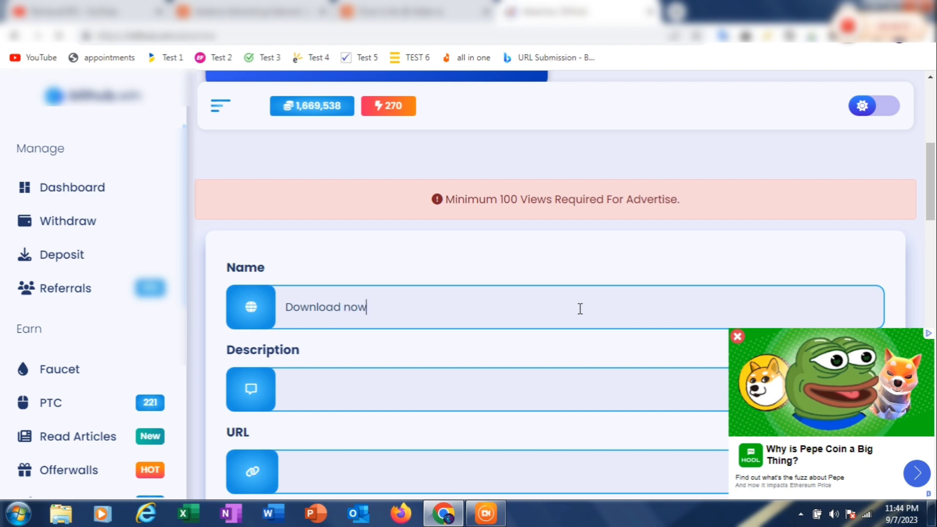
{"action": "left_click", "coordinate": [496, 389]}
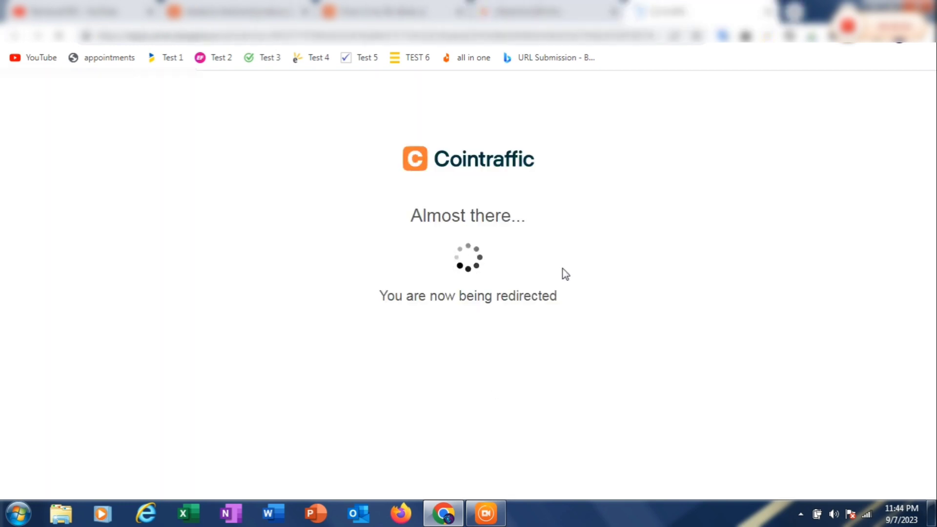
{"action": "key", "text": "ctrl+w"}
{"action": "type", "text": "ear"}
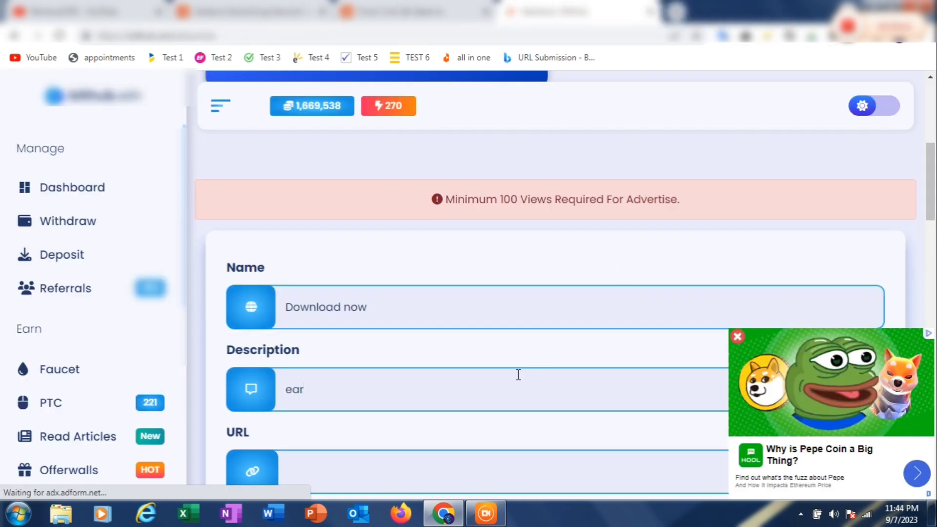
{"action": "type", "text": "n money"}
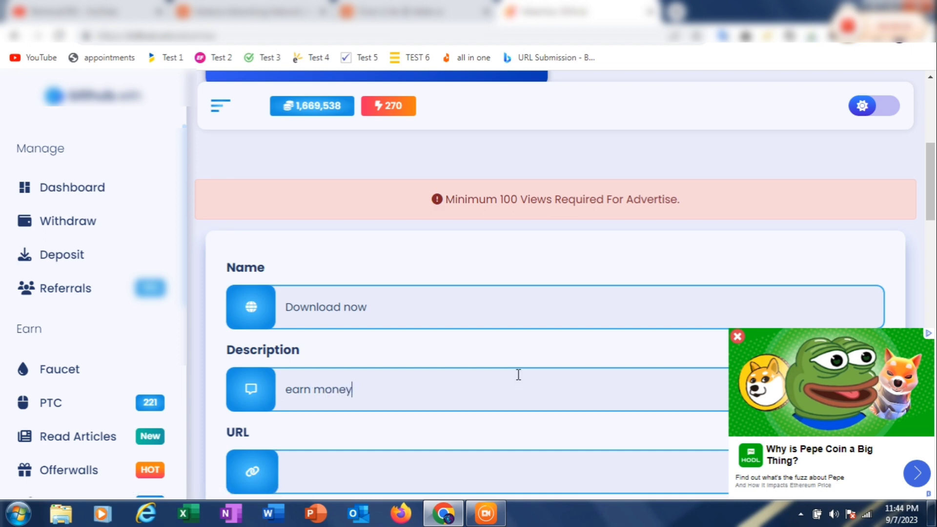
Paste the DirectLink_2 address as the campaign URL and set the views to 100.
{"action": "left_click", "coordinate": [737, 336]}
{"action": "scroll", "coordinate": [610, 328], "scroll_direction": "down", "scroll_amount": 3}
{"action": "left_click", "coordinate": [610, 328]}
{"action": "type", "text": "https://www.highcpmrevenuegate.com/taud0gwzue?key=cee80b9f44758f86999e2a6b2c658d51"}
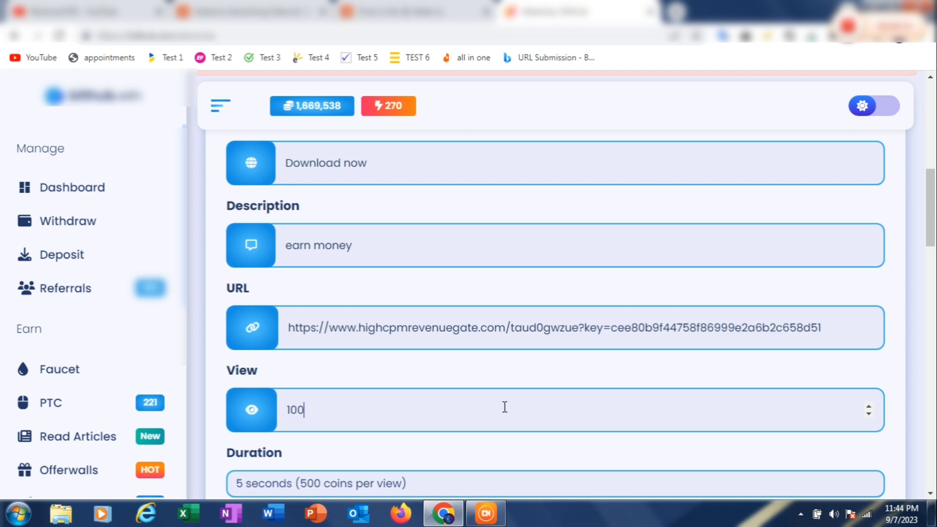
Create the "Download now" campaign with the 5 seconds (500 coins per view) duration.
{"action": "scroll", "coordinate": [745, 284], "scroll_direction": "down", "scroll_amount": 6}
{"action": "scroll", "coordinate": [751, 263], "scroll_direction": "up", "scroll_amount": 1}
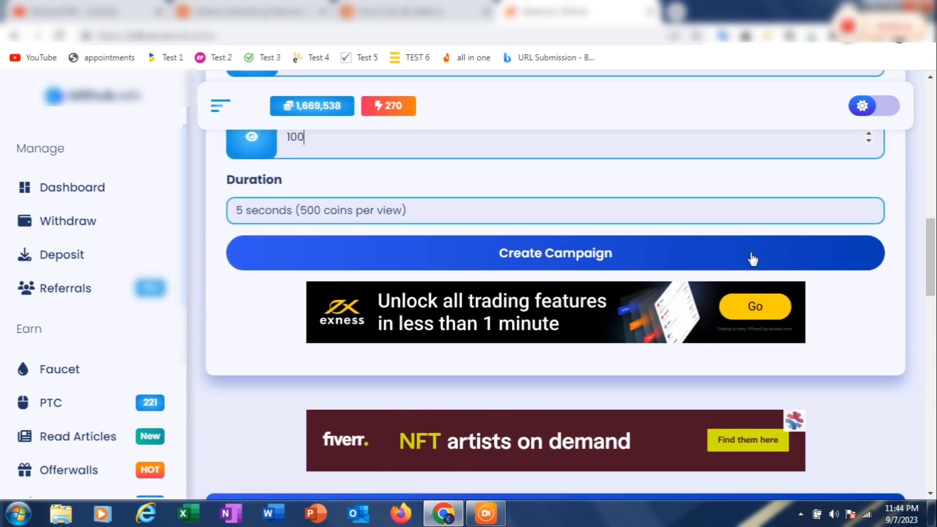
{"action": "left_click", "coordinate": [751, 258]}
{"action": "scroll", "coordinate": [930, 264], "scroll_direction": "up", "scroll_amount": 1}
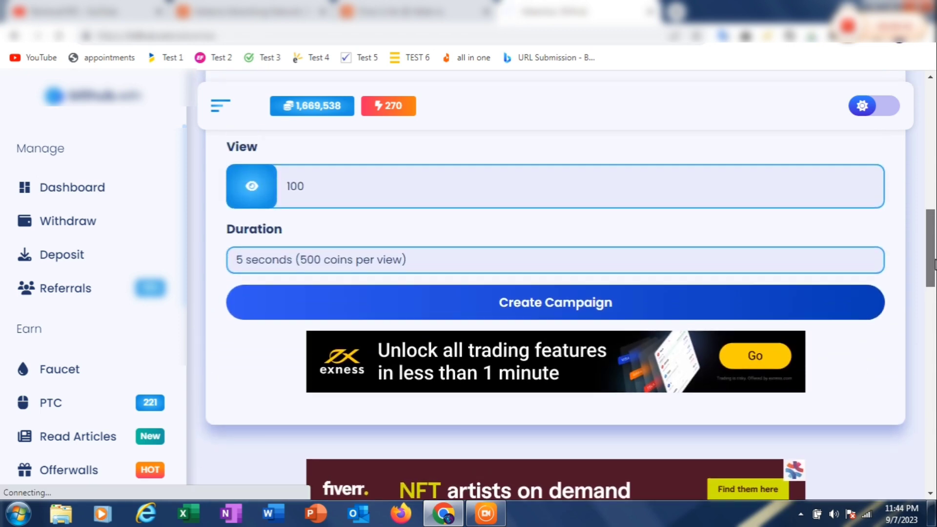
{"action": "scroll", "coordinate": [929, 264], "scroll_direction": "up", "scroll_amount": 3}
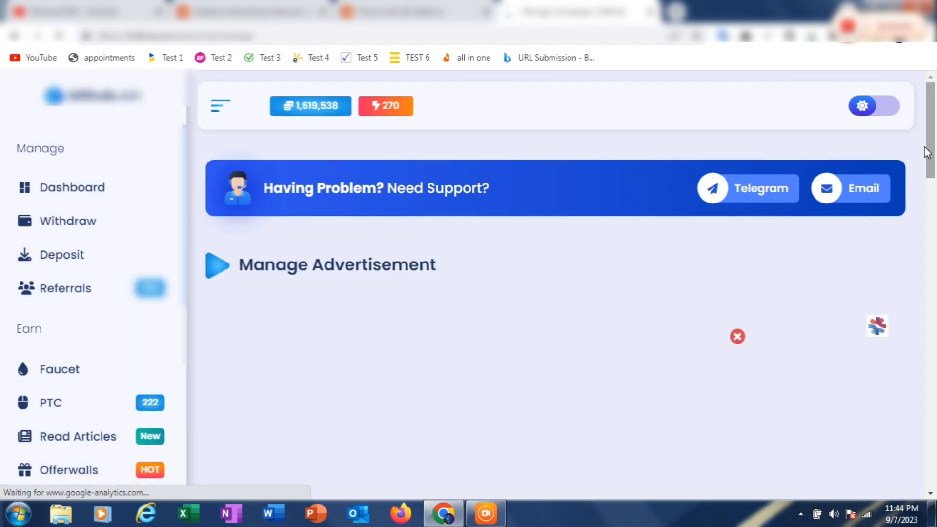
Find the new Download Now campaign in the Manage Your Ads table.
{"action": "scroll", "coordinate": [933, 186], "scroll_direction": "down", "scroll_amount": 3}
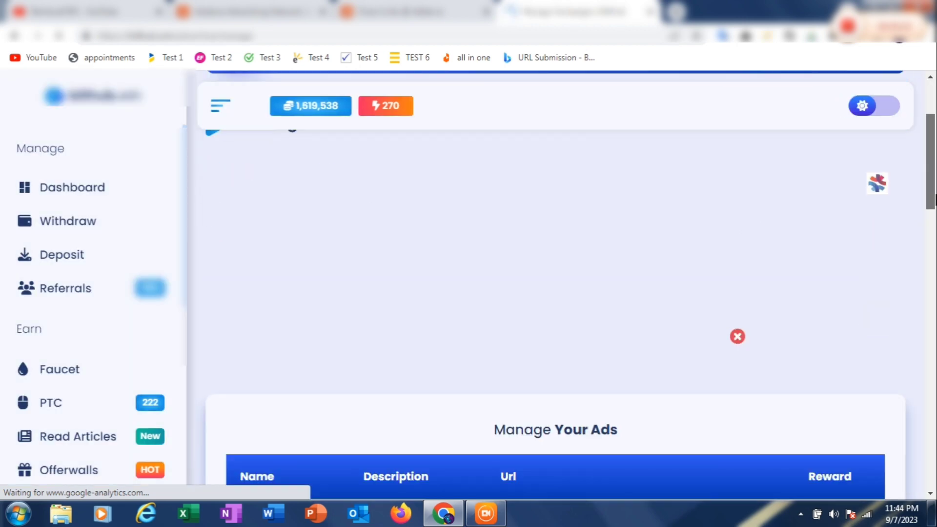
{"action": "scroll", "coordinate": [933, 197], "scroll_direction": "down", "scroll_amount": 5}
{"action": "scroll", "coordinate": [927, 312], "scroll_direction": "down", "scroll_amount": 7}
{"action": "scroll", "coordinate": [926, 309], "scroll_direction": "up", "scroll_amount": 3}
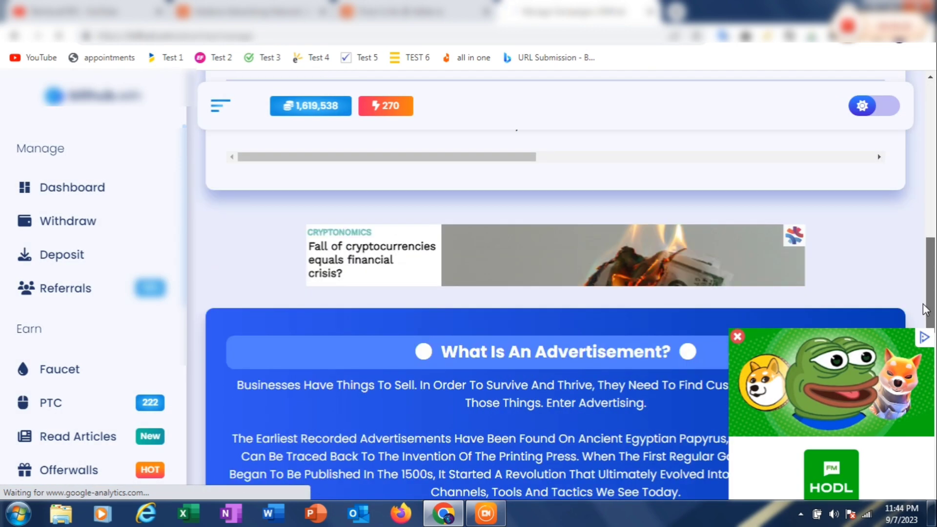
{"action": "scroll", "coordinate": [925, 308], "scroll_direction": "up", "scroll_amount": 2}
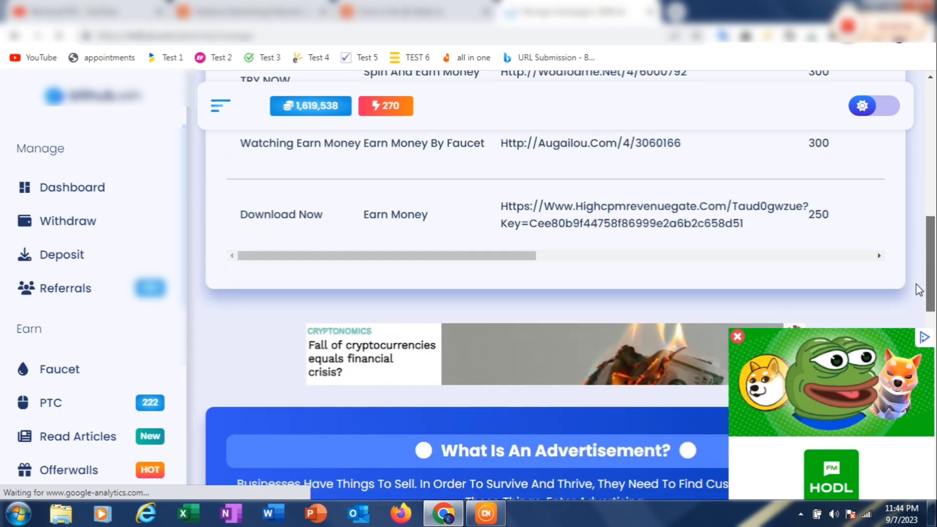
{"action": "scroll", "coordinate": [919, 289], "scroll_direction": "up", "scroll_amount": 1}
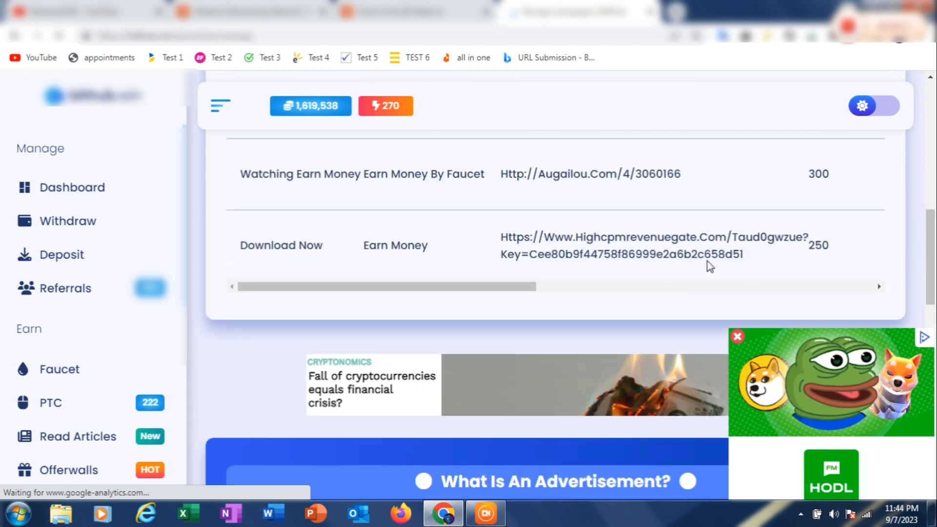
Examine the reward, timer, views, total view and status of the Download Now campaign.
{"action": "left_click", "coordinate": [756, 288]}
{"action": "left_click_drag", "start_coordinate": [756, 288], "coordinate": [655, 293]}
{"action": "scroll", "coordinate": [932, 223], "scroll_direction": "up", "scroll_amount": 2}
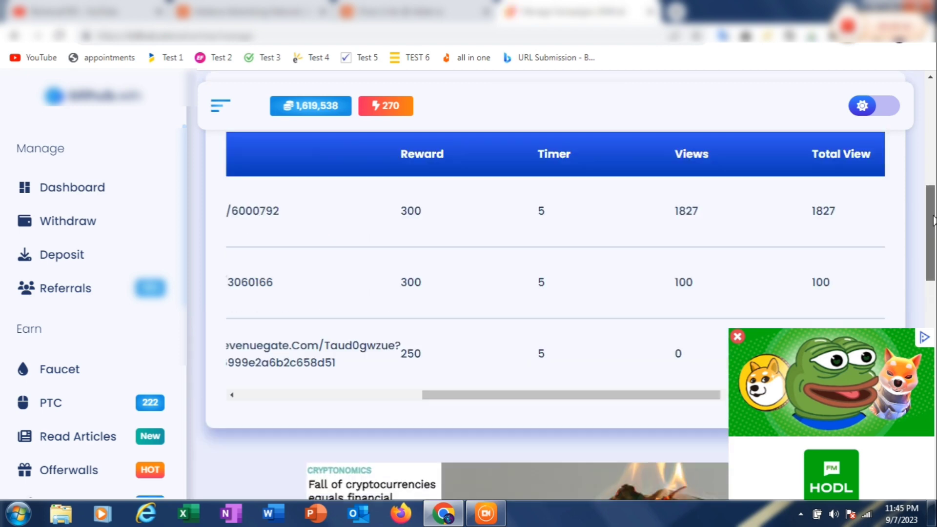
{"action": "scroll", "coordinate": [931, 223], "scroll_direction": "down", "scroll_amount": 1}
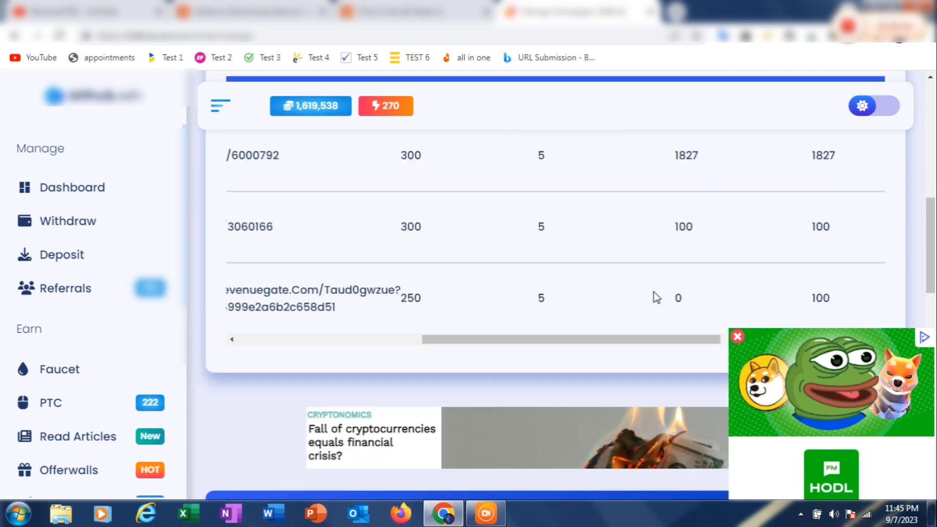
{"action": "left_click_drag", "start_coordinate": [649, 339], "coordinate": [711, 340]}
{"action": "scroll", "coordinate": [929, 244], "scroll_direction": "up", "scroll_amount": 1}
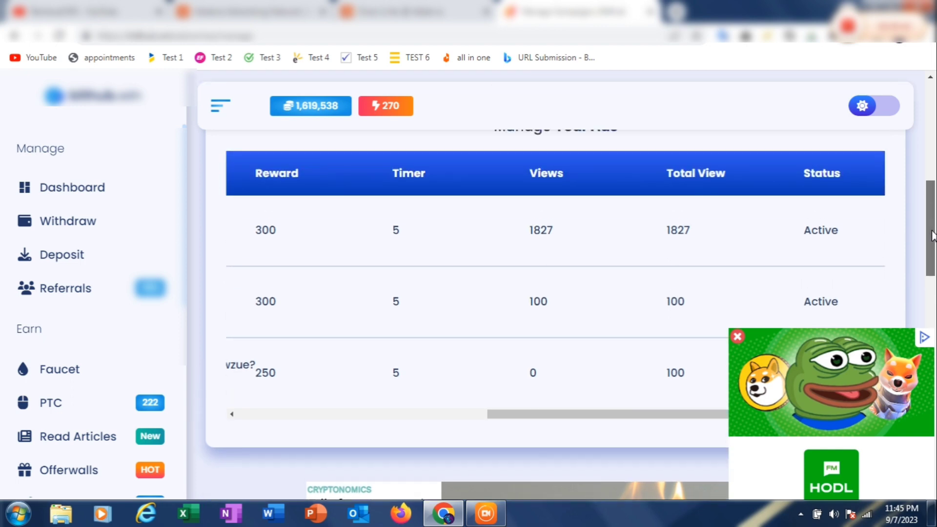
{"action": "double_click", "coordinate": [532, 373]}
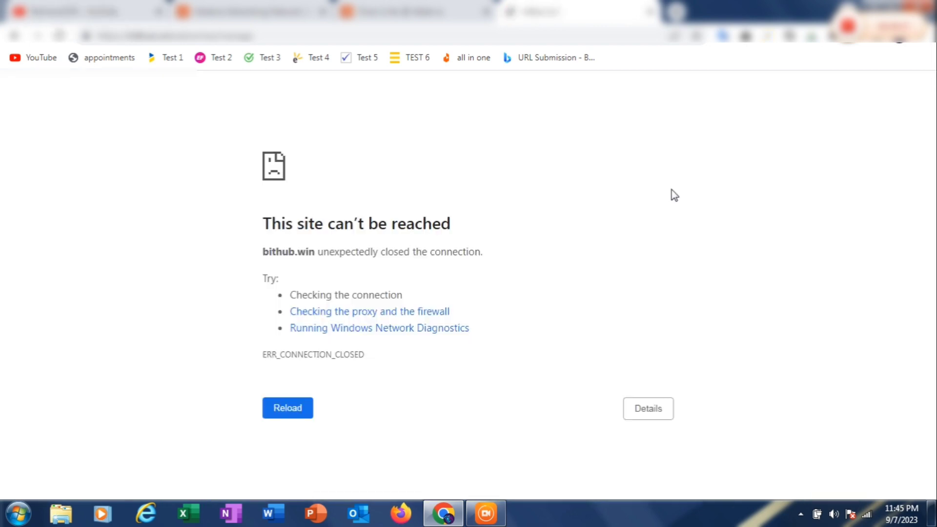
Reload the Manage Advertisement page and check the Download Now campaign's views again.
{"action": "left_click", "coordinate": [293, 408]}
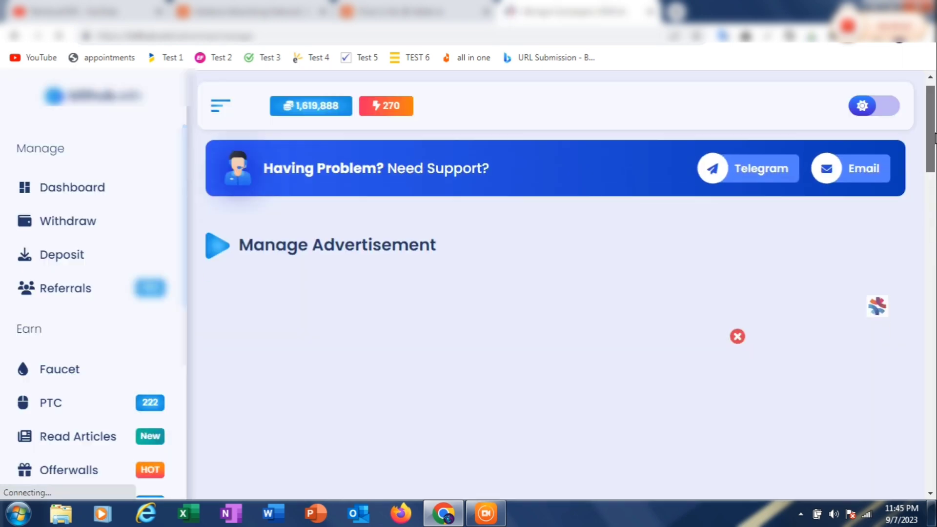
{"action": "left_click_drag", "start_coordinate": [933, 138], "coordinate": [933, 181]}
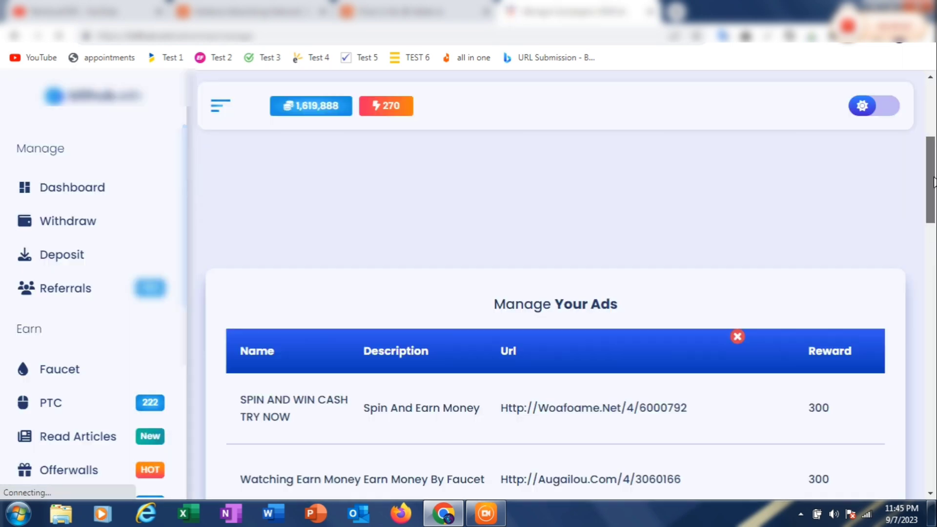
{"action": "left_click", "coordinate": [737, 337]}
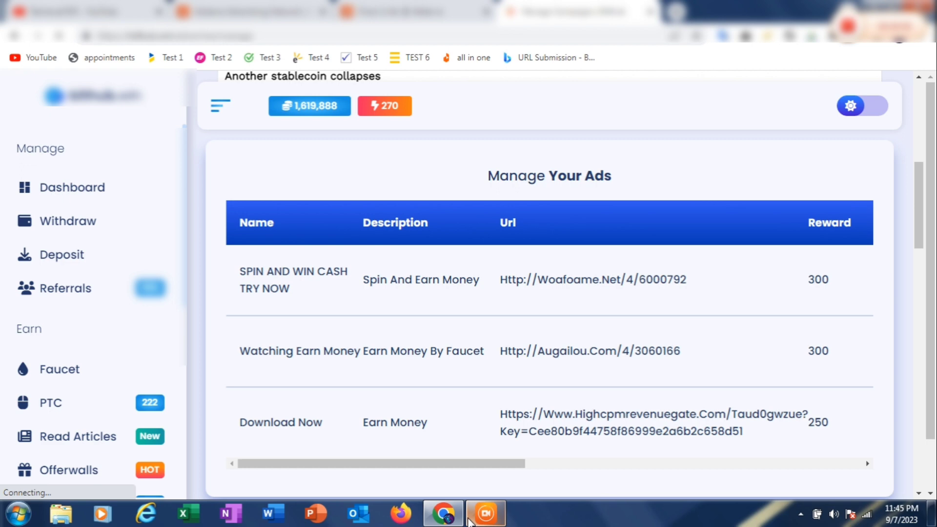
{"action": "left_click_drag", "start_coordinate": [485, 463], "coordinate": [761, 397]}
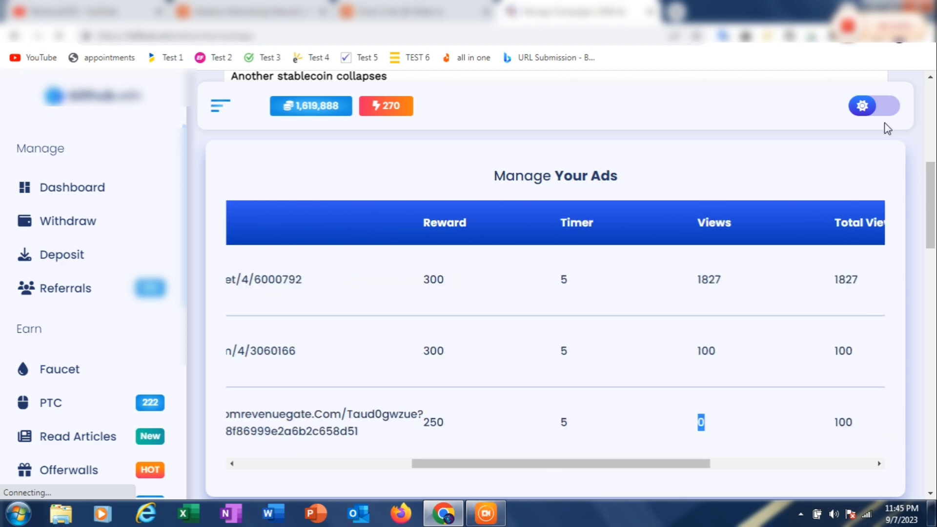
Switch to the Adsterra account, open its Statistics and examine the impressions and revenue by date.
{"action": "key", "text": "ctrl+shift+Tab"}
{"action": "scroll", "coordinate": [921, 224], "scroll_direction": "up", "scroll_amount": 3}
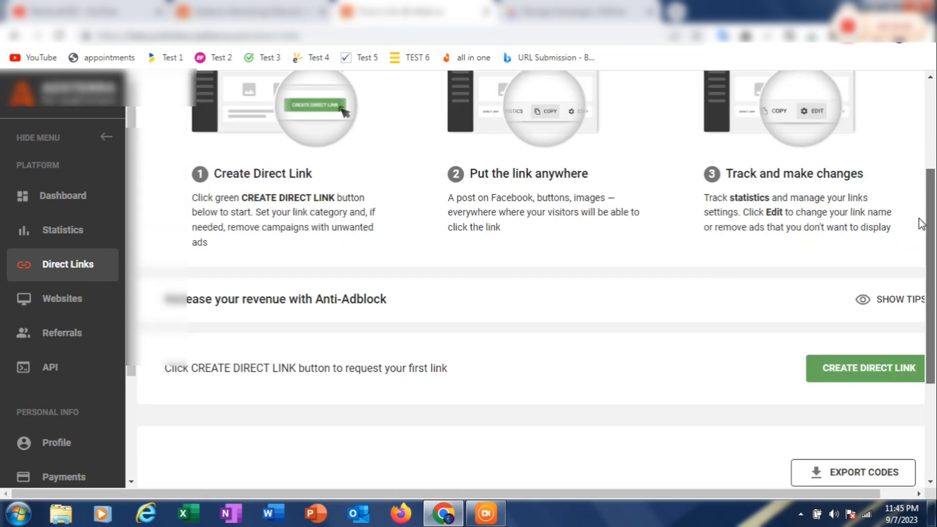
{"action": "scroll", "coordinate": [921, 223], "scroll_direction": "up", "scroll_amount": 1}
{"action": "left_click", "coordinate": [87, 234]}
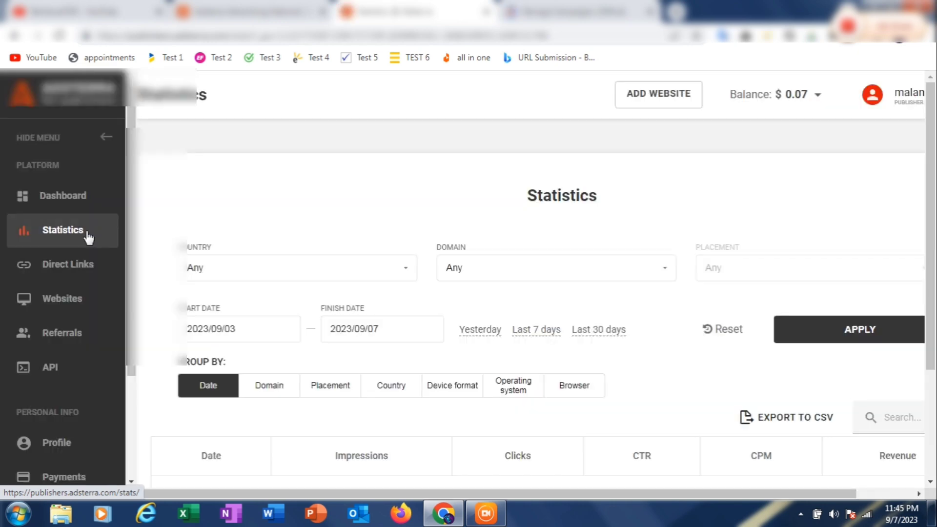
{"action": "scroll", "coordinate": [733, 215], "scroll_direction": "down", "scroll_amount": 3}
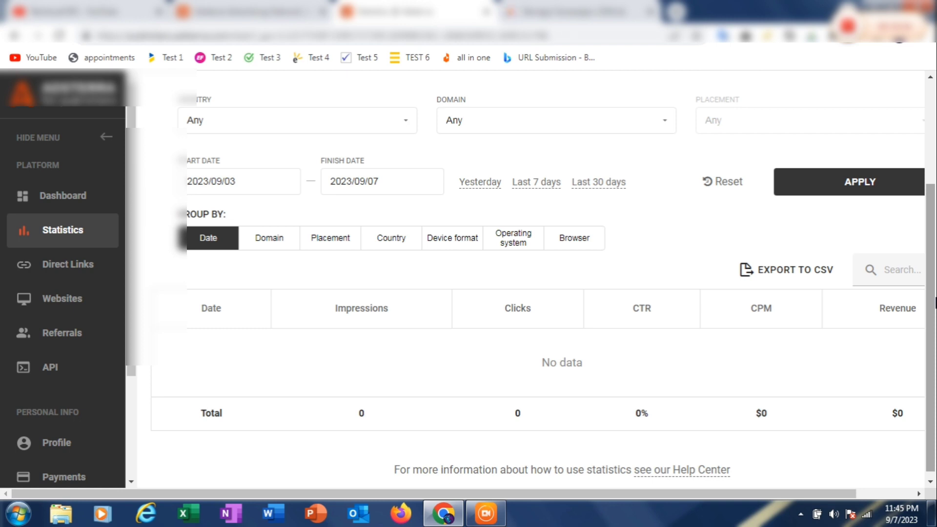
{"action": "scroll", "coordinate": [934, 264], "scroll_direction": "up", "scroll_amount": 3}
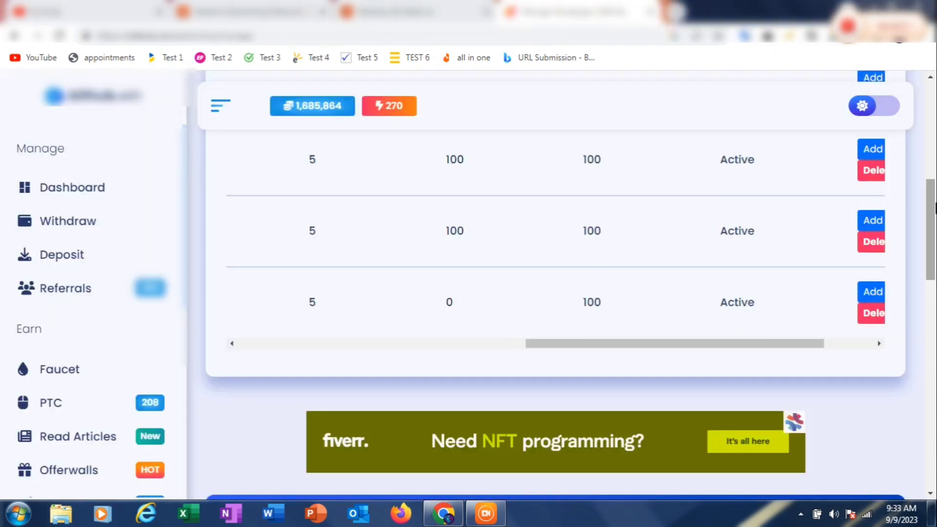
Check in the bithub.win Manage Your Ads table how many views the Download Now campaign has received.
{"action": "scroll", "coordinate": [814, 215], "scroll_direction": "up", "scroll_amount": 1}
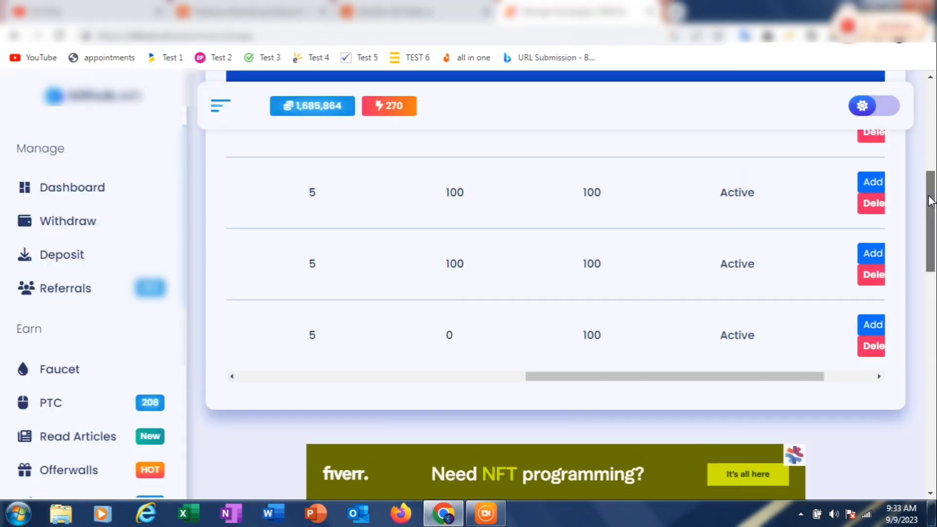
{"action": "left_click_drag", "start_coordinate": [613, 377], "coordinate": [273, 375]}
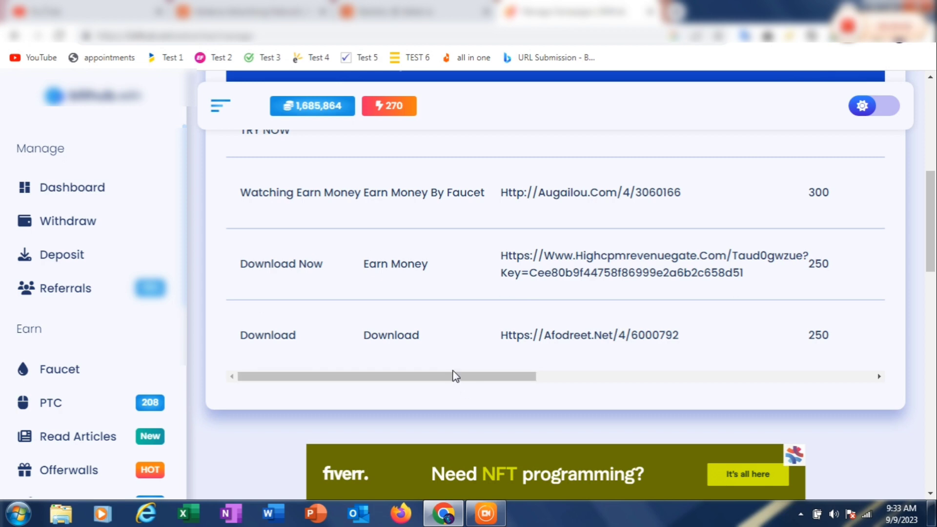
{"action": "left_click_drag", "start_coordinate": [454, 376], "coordinate": [663, 376]}
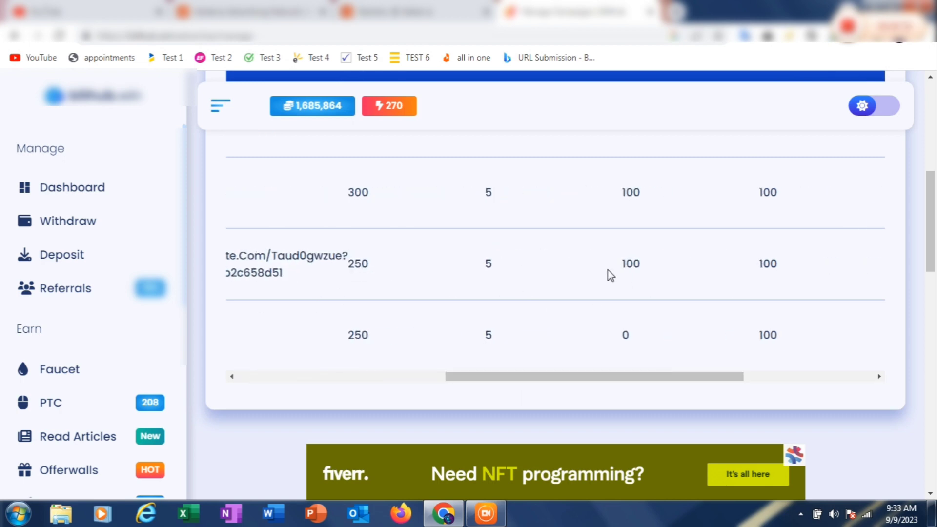
{"action": "double_click", "coordinate": [631, 263]}
{"action": "scroll", "coordinate": [922, 202], "scroll_direction": "up", "scroll_amount": 3}
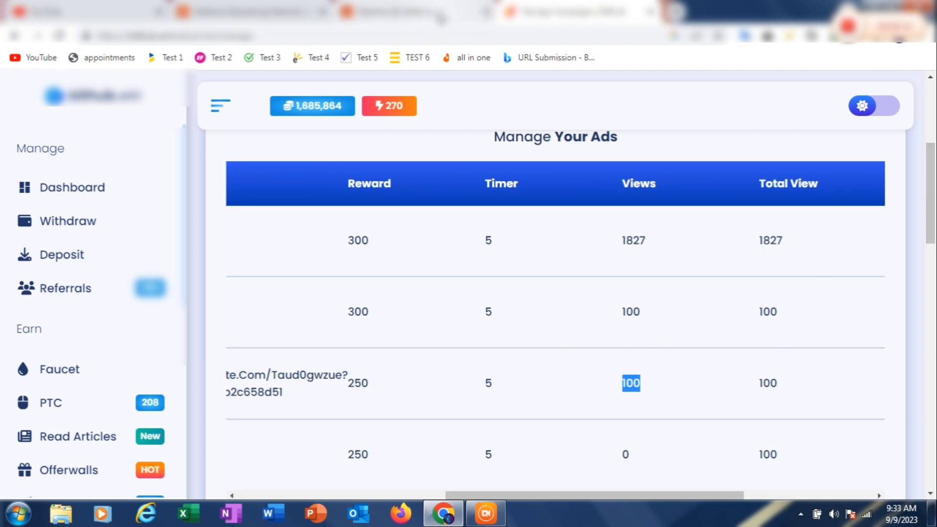
Switch back to the Adsterra Statistics and examine the total impressions, CPM and revenue by date.
{"action": "left_click", "coordinate": [390, 11]}
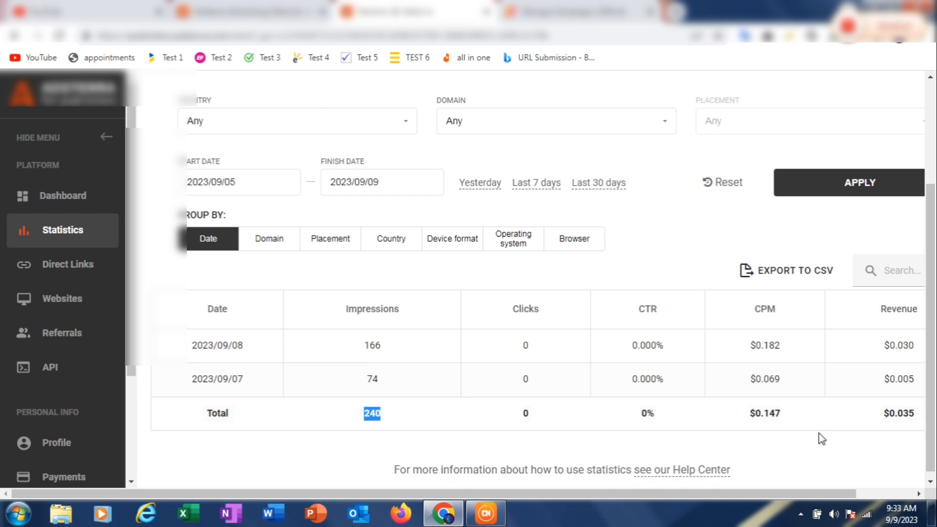
{"action": "left_click_drag", "start_coordinate": [745, 410], "coordinate": [787, 413]}
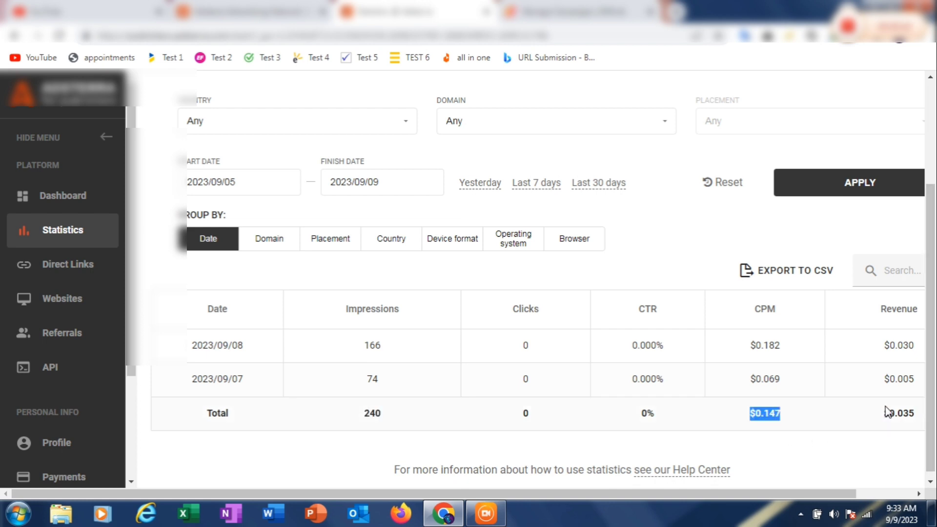
{"action": "left_click_drag", "start_coordinate": [883, 413], "coordinate": [922, 414]}
{"action": "left_click_drag", "start_coordinate": [302, 414], "coordinate": [367, 414]}
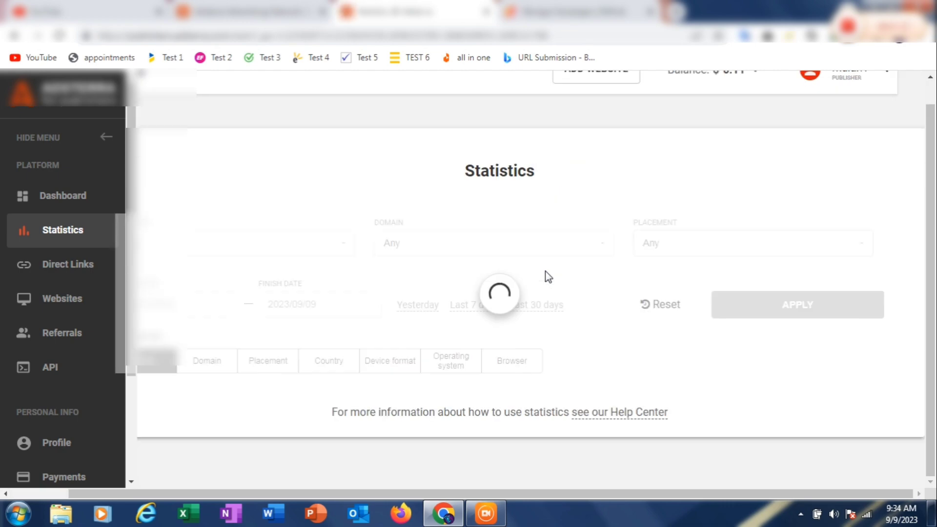
{"action": "scroll", "coordinate": [847, 251], "scroll_direction": "down", "scroll_amount": 3}
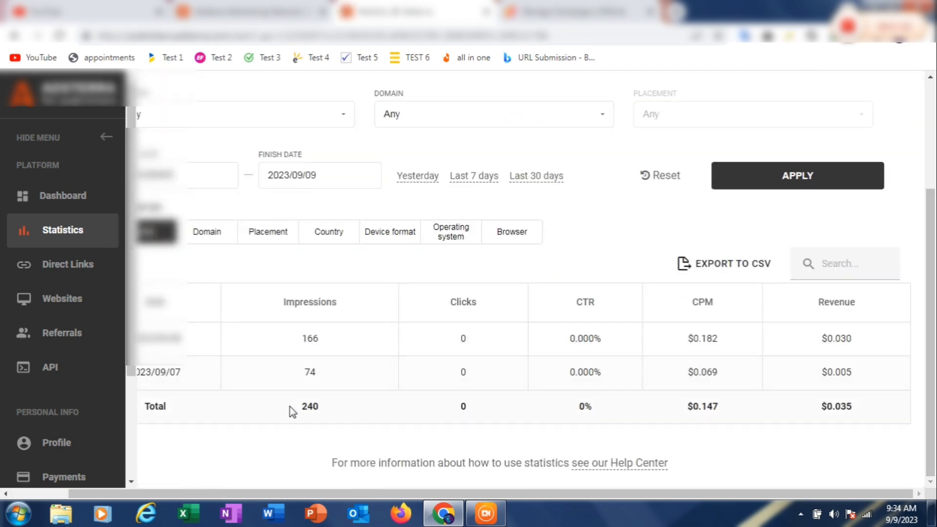
Compare the total impressions in the Adsterra Statistics with the campaign's views in the bithub.win Manage Your Ads table, ending on that table.
{"action": "left_click_drag", "start_coordinate": [292, 410], "coordinate": [376, 418]}
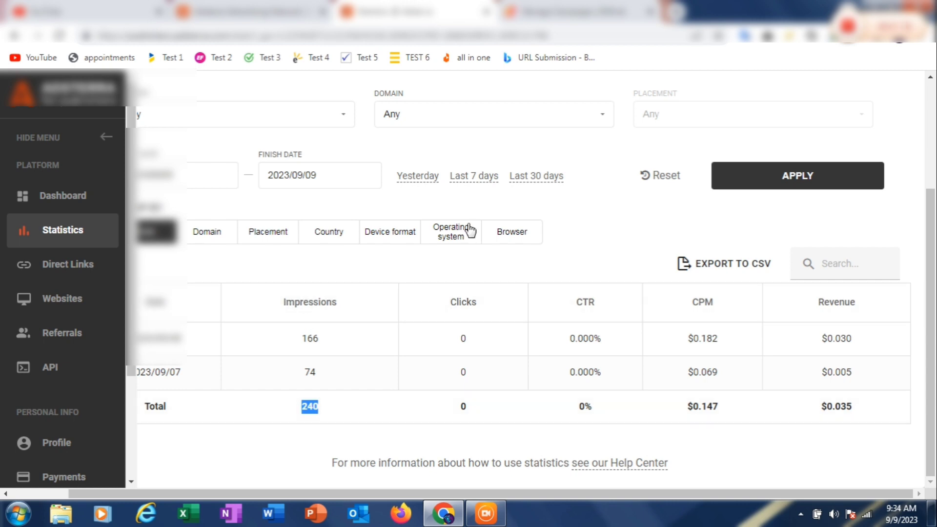
{"action": "left_click", "coordinate": [544, 11]}
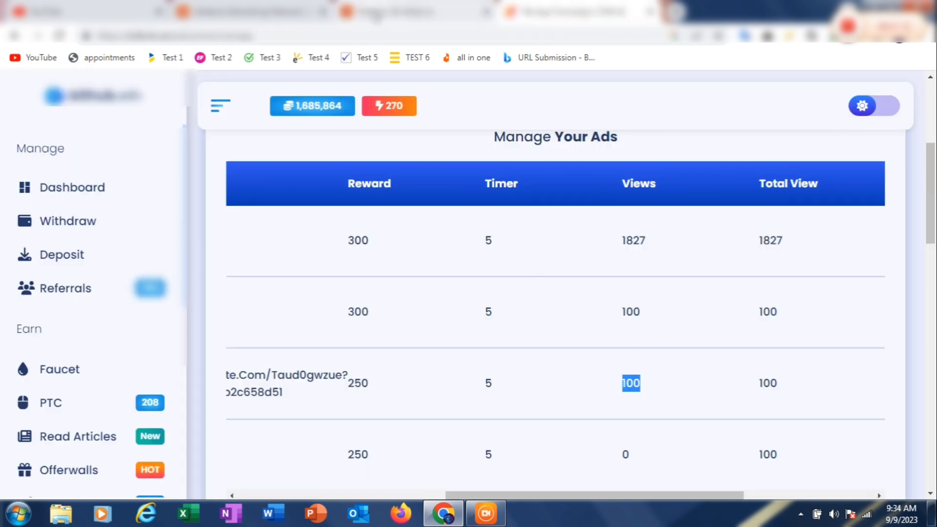
{"action": "left_click", "coordinate": [372, 12]}
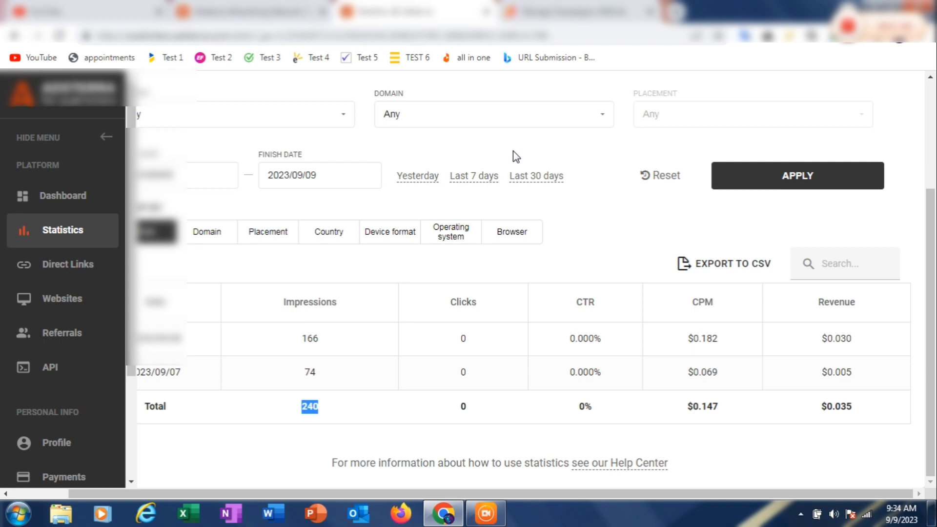
{"action": "key", "text": "ctrl+Tab"}
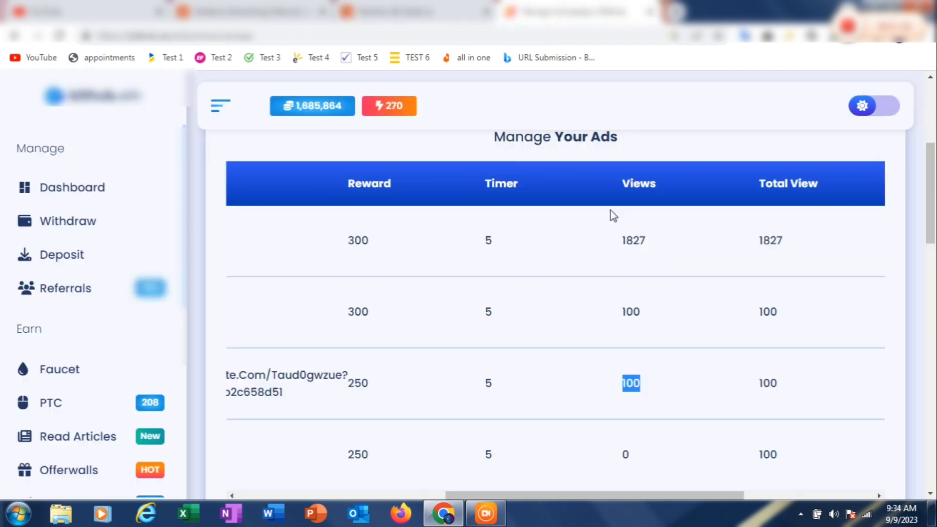
{"action": "key", "text": "ctrl+Tab"}
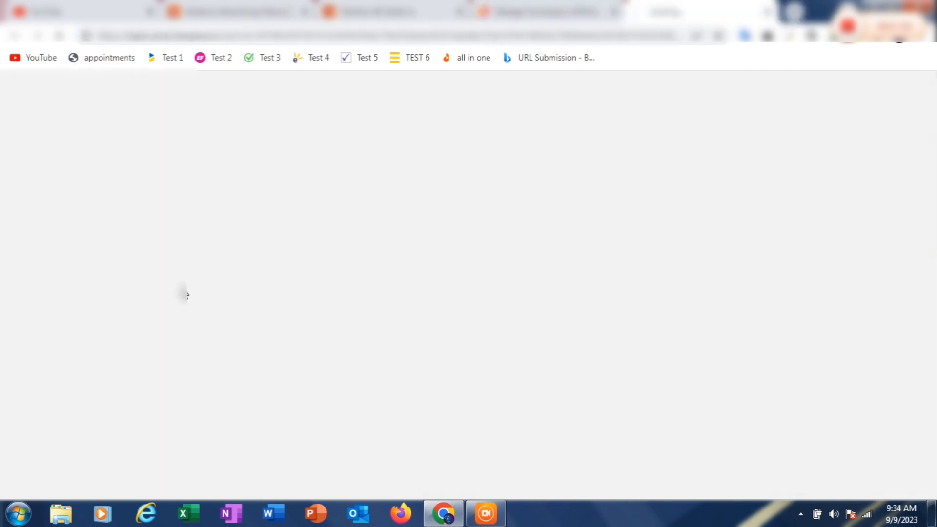
{"action": "key", "text": "ctrl+shift+Tab"}
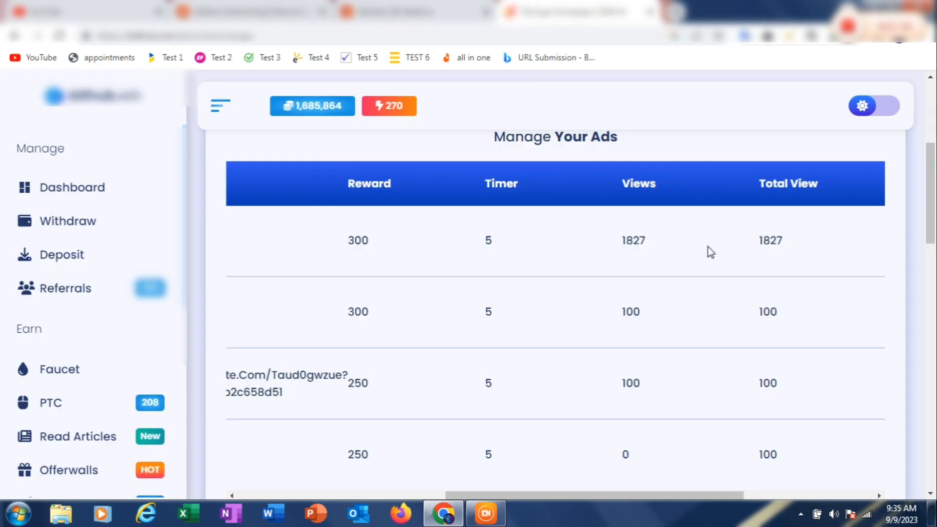